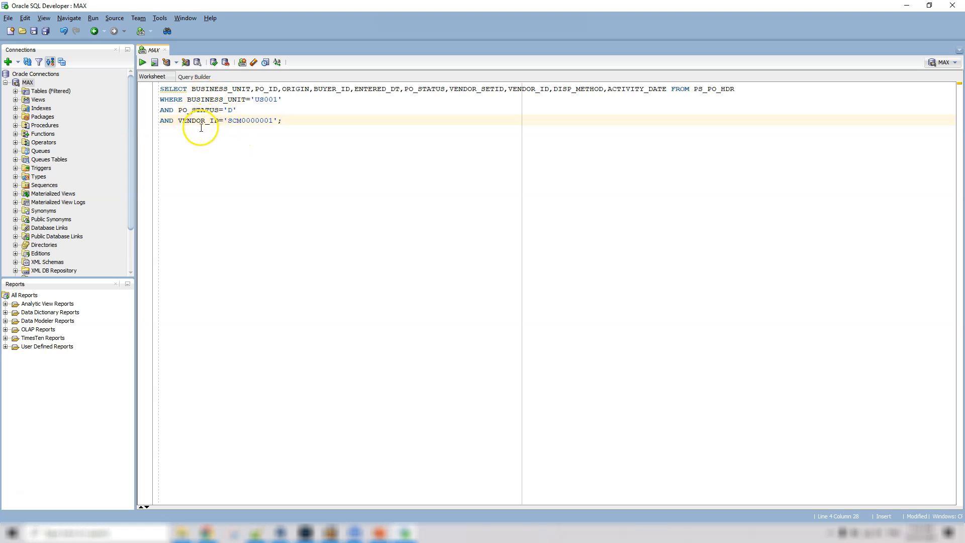
# Run the worksheet's SELECT statement on the PS_PO_HDR table.
pyautogui.click(144, 62)
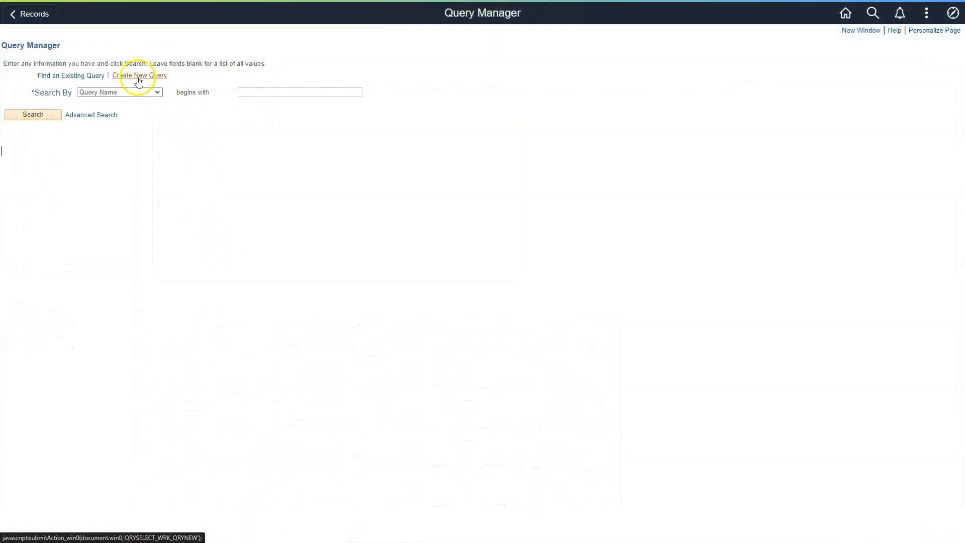
# Switch to PeopleSoft Query Manager, create a new query, and search for records whose name begins with PO_HDR.
pyautogui.click(138, 77)
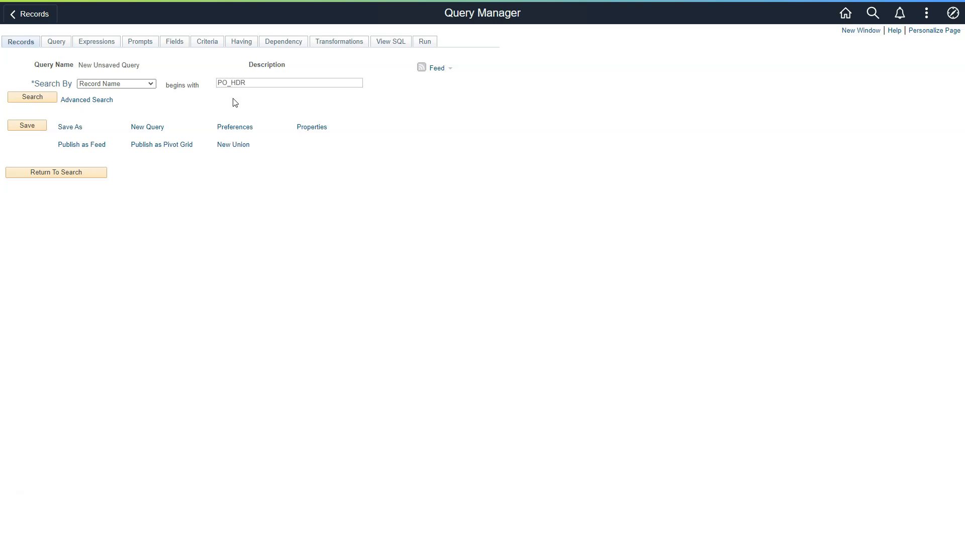
pyautogui.click(107, 84)
pyautogui.click(108, 85)
pyautogui.click(37, 96)
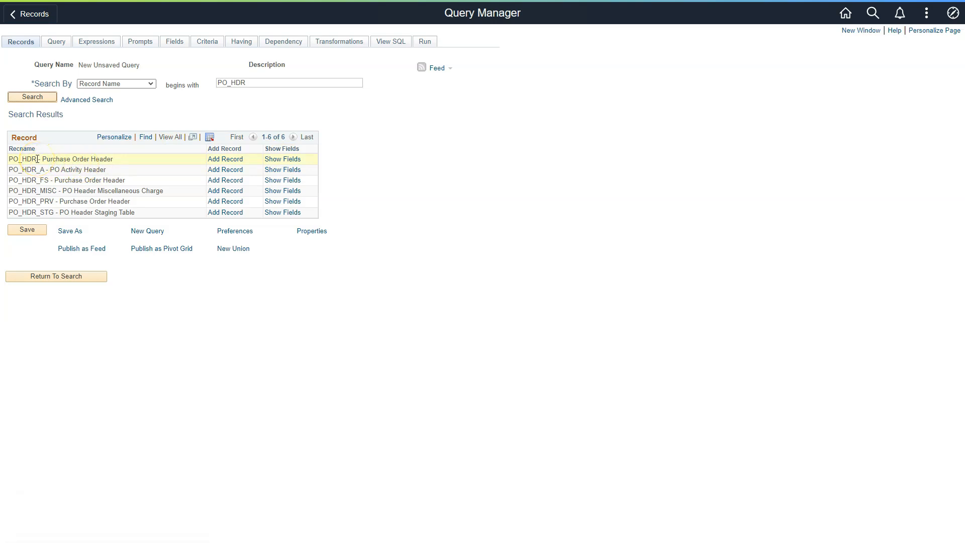
# Examine the key and non-key fields of the PO_HDR record, and return to the record search results.
pyautogui.click(290, 162)
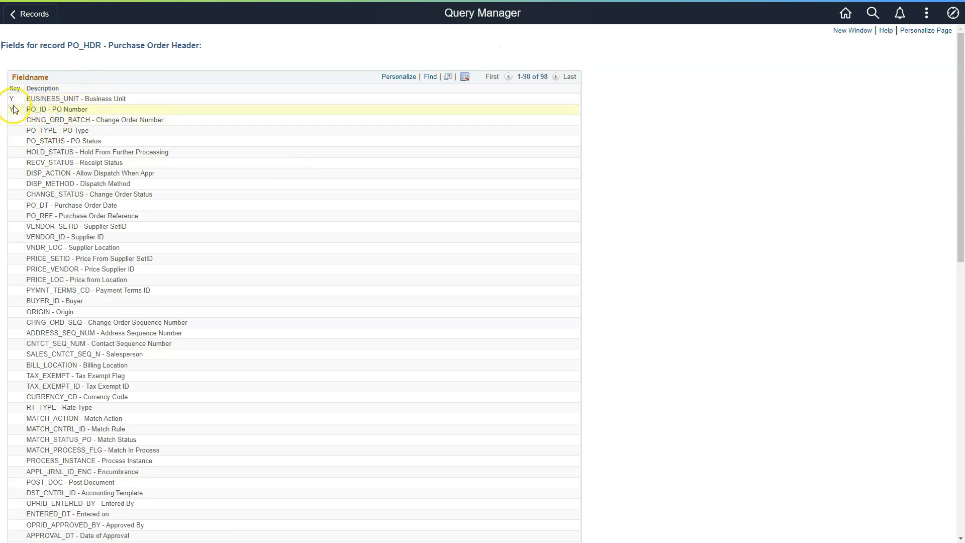
pyautogui.click(79, 164)
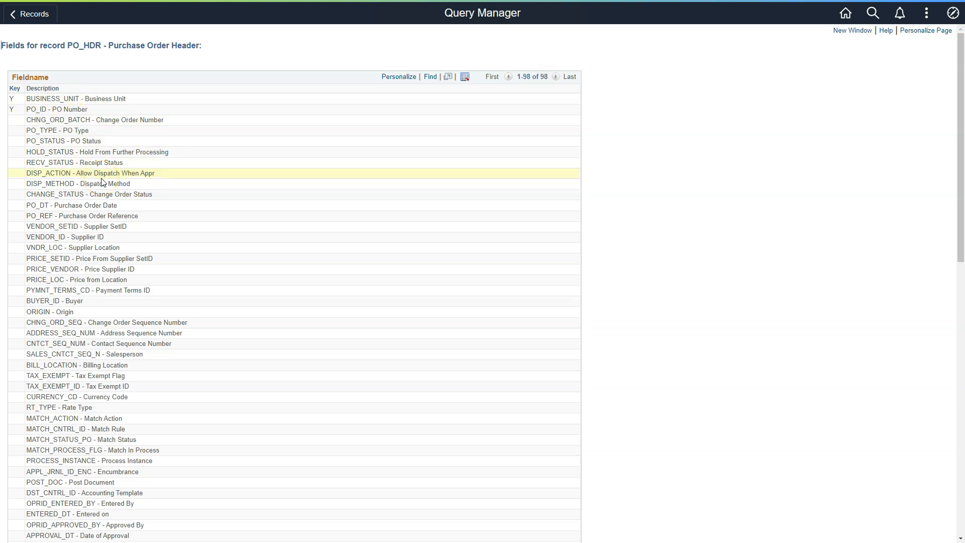
pyautogui.scroll(-1, 112, 244)
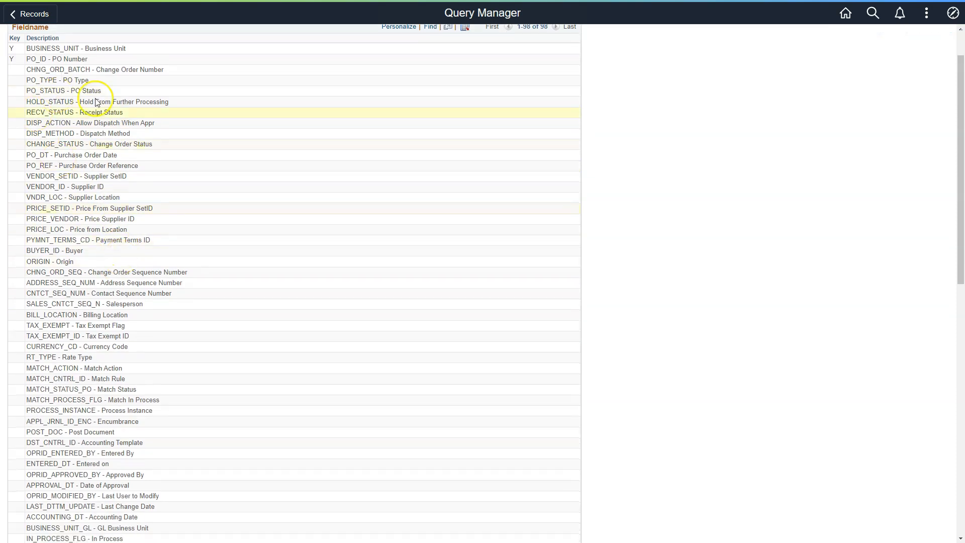
pyautogui.scroll(-6, 129, 226)
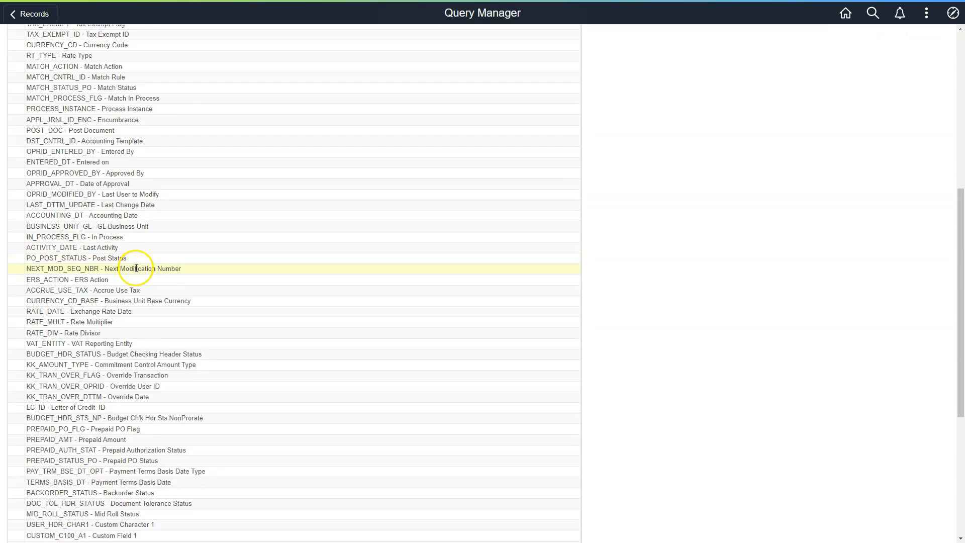
pyautogui.scroll(-5, 135, 267)
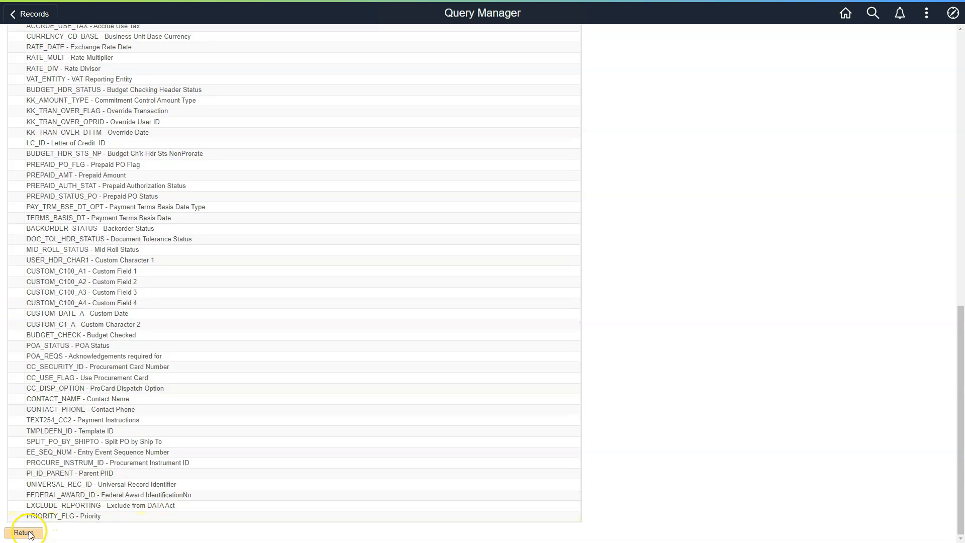
pyautogui.click(24, 532)
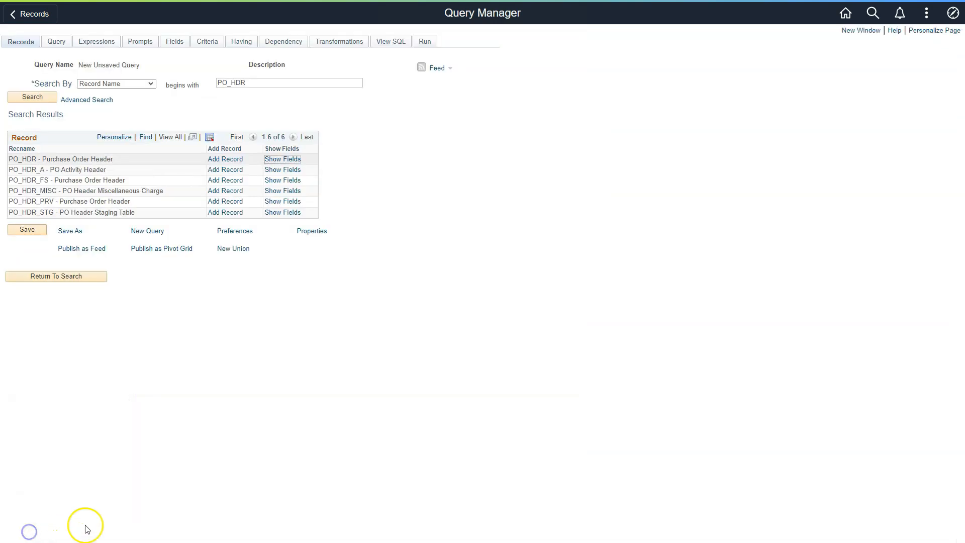
# Add the PO_HDR record to the query and include its BUSINESS_UNIT, PO_ID, ORIGIN, BUYER_ID and ENTERED_DT fields.
pyautogui.click(225, 160)
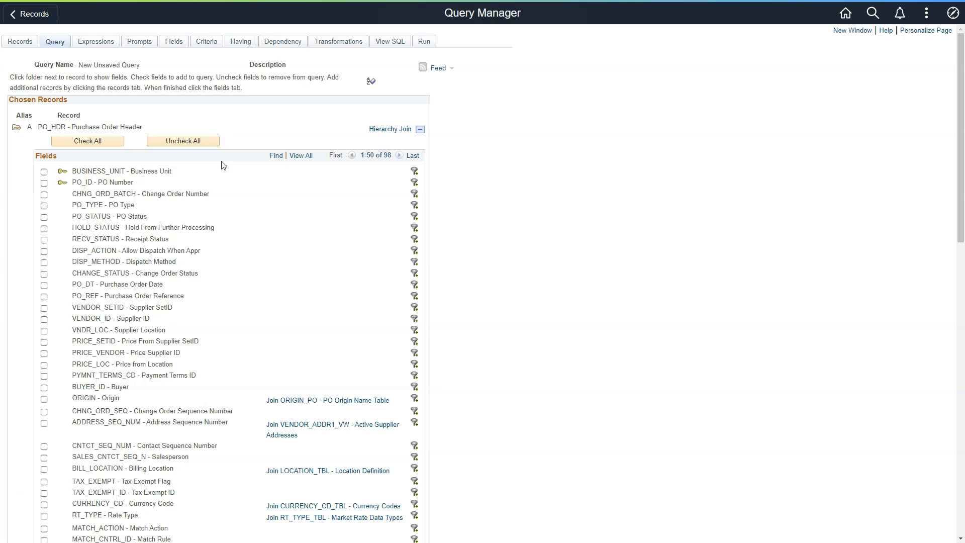
pyautogui.click(44, 173)
pyautogui.click(44, 183)
pyautogui.click(44, 400)
pyautogui.click(44, 388)
pyautogui.scroll(-2, 153, 337)
pyautogui.scroll(-2, 154, 333)
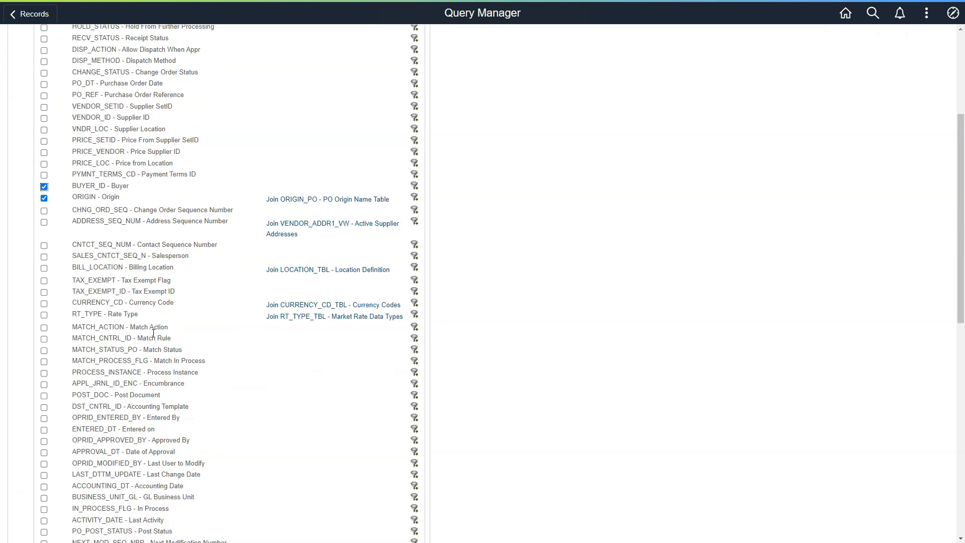
pyautogui.click(45, 432)
# Include the PO_STATUS, VENDOR_SETID, VENDOR_ID, DISP_METHOD and ACTIVITY_DATE fields of PO_HDR in the query.
pyautogui.scroll(3, 171, 418)
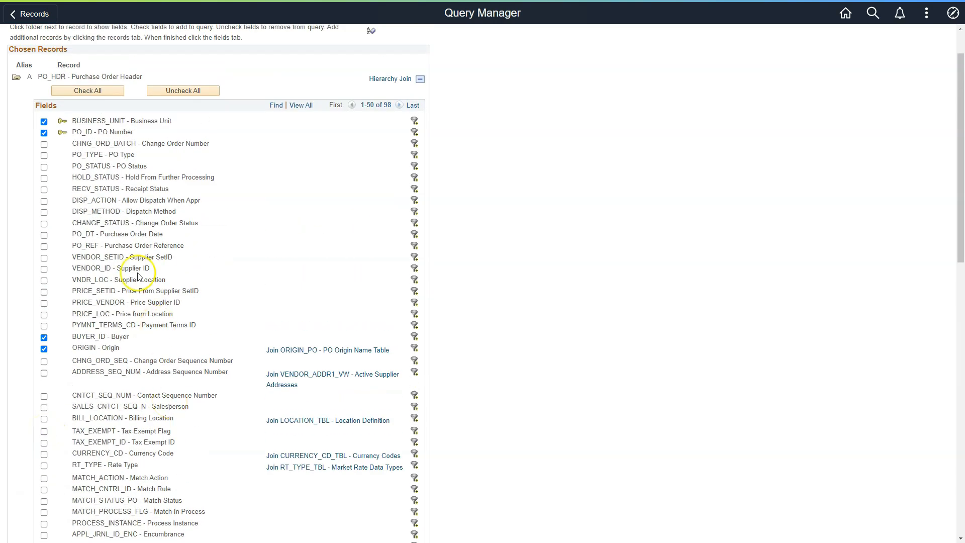
pyautogui.click(44, 167)
pyautogui.click(44, 257)
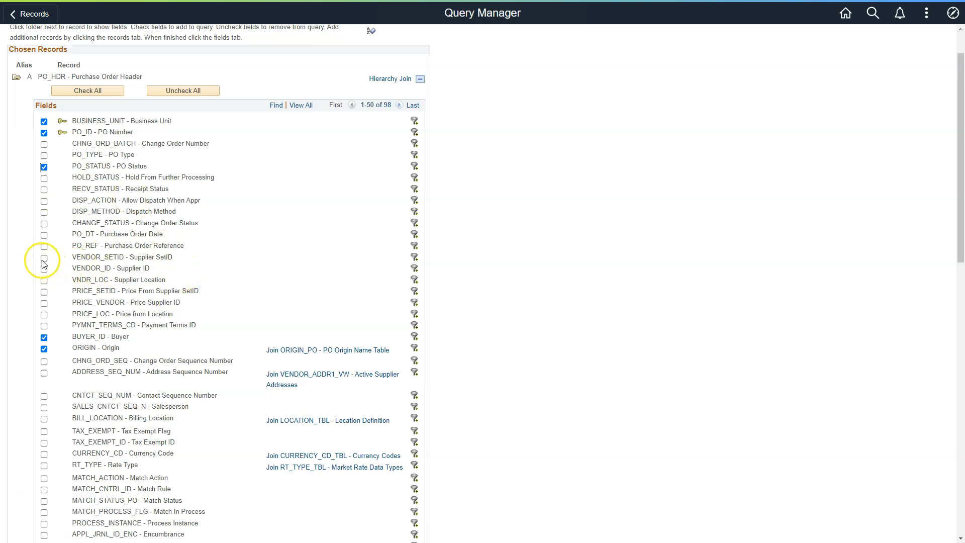
pyautogui.click(44, 270)
pyautogui.click(44, 213)
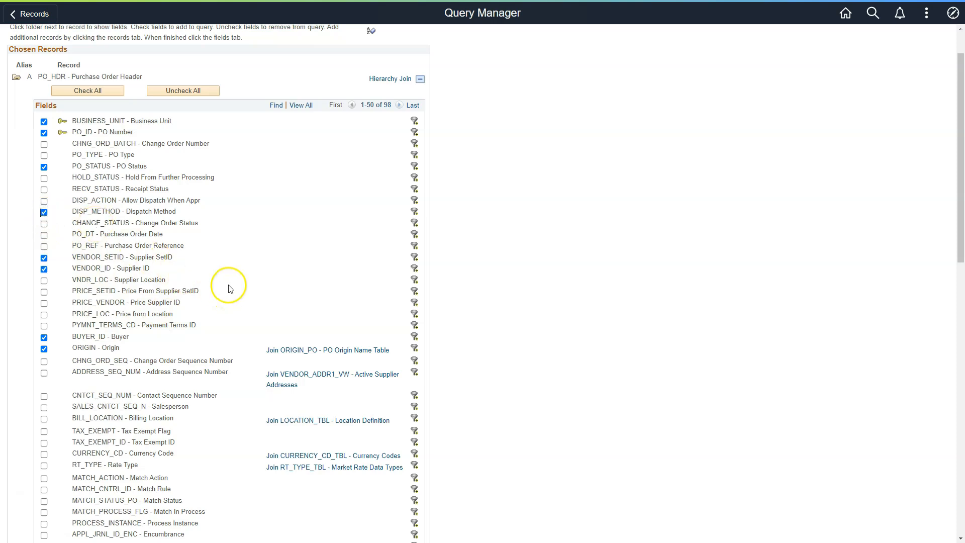
pyautogui.scroll(-4, 231, 252)
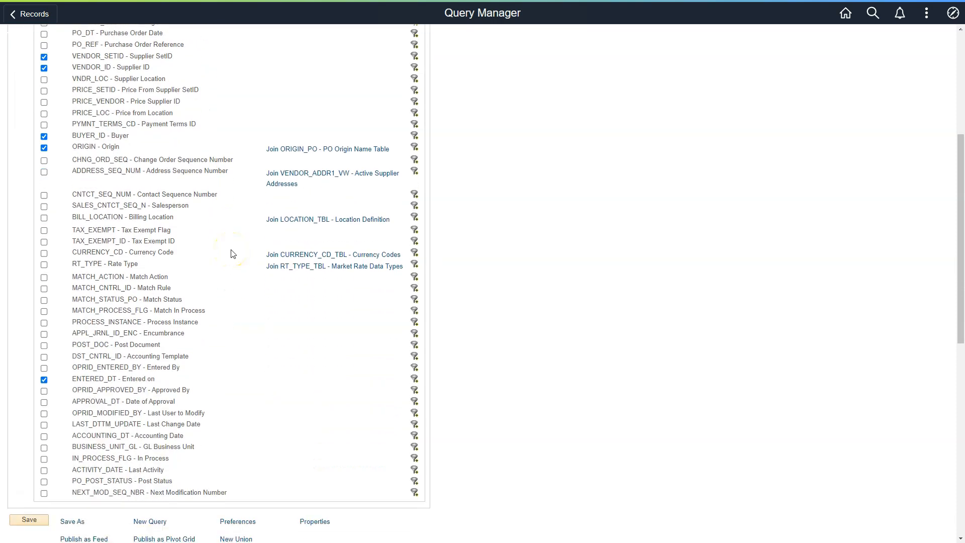
pyautogui.scroll(-1, 233, 253)
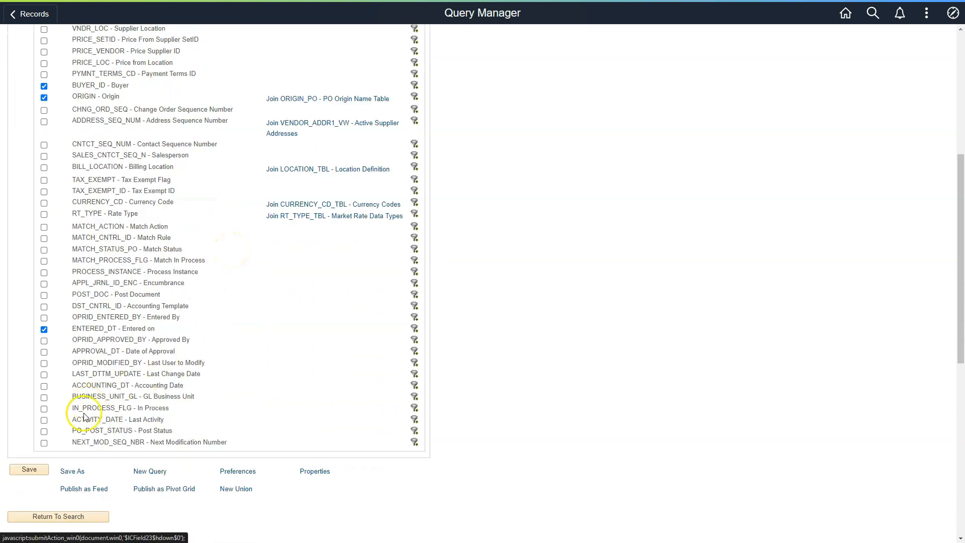
pyautogui.click(44, 421)
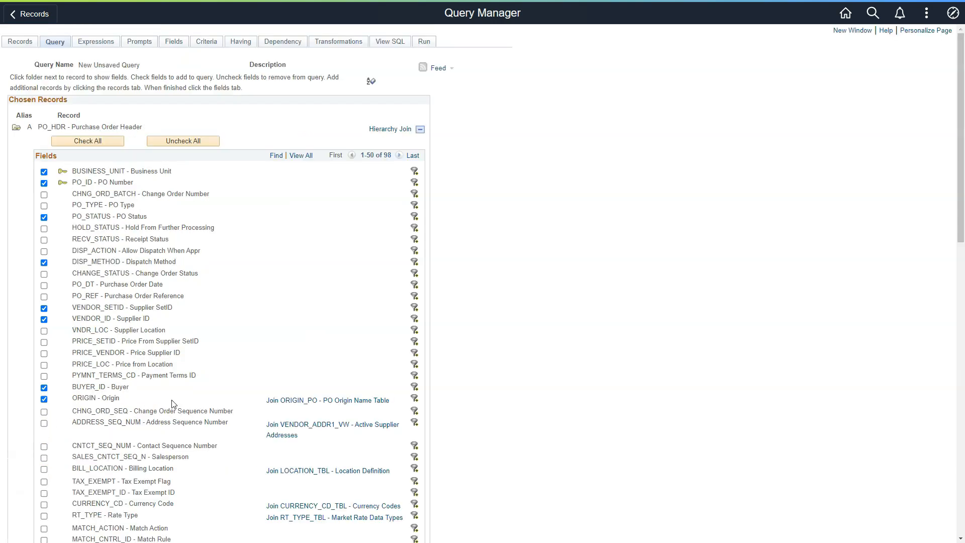
# Review the query's selected fields and generated SQL, and run the query without criteria to inspect its rows.
pyautogui.click(172, 45)
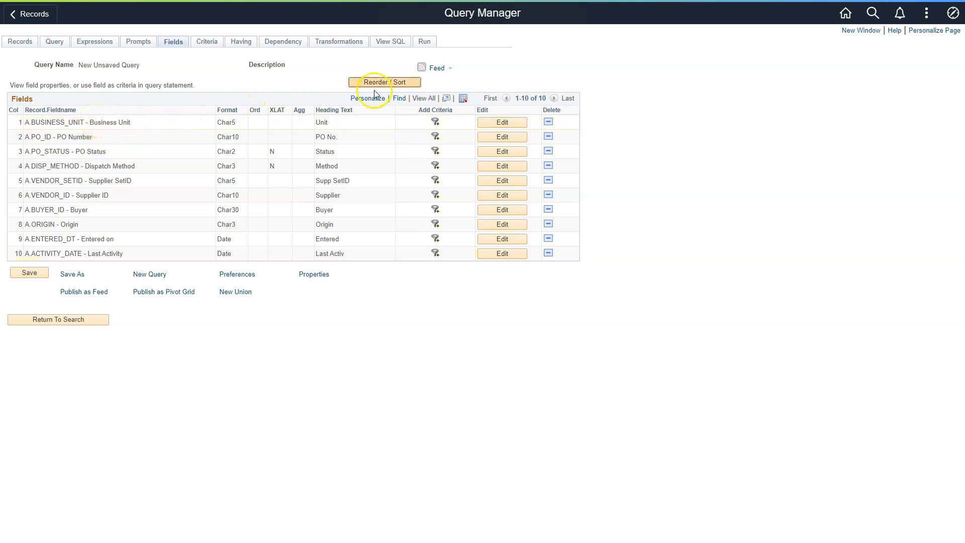
pyautogui.click(395, 48)
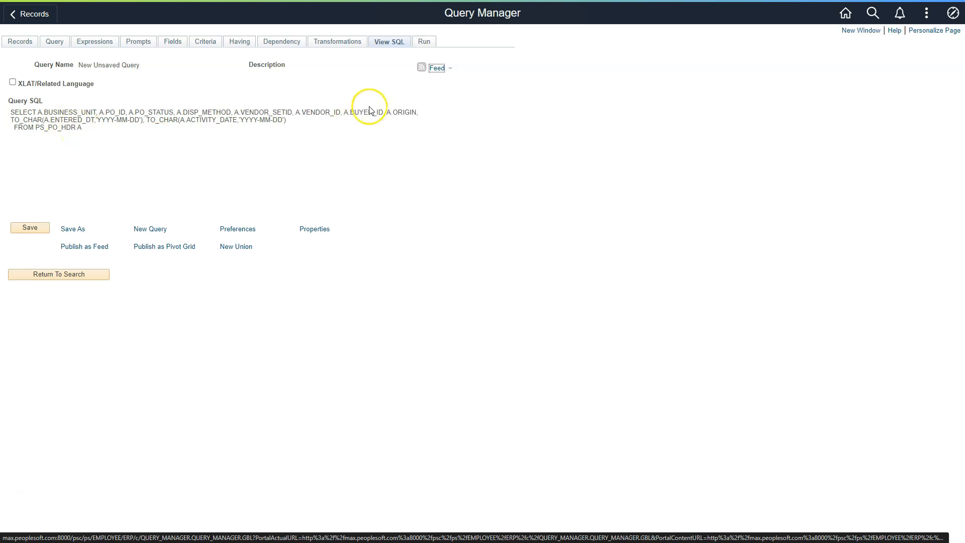
pyautogui.click(426, 46)
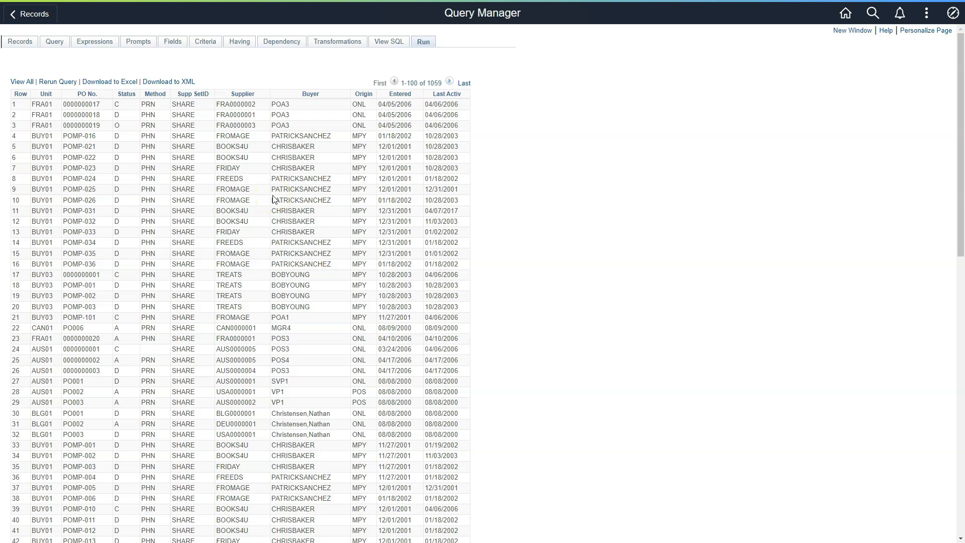
pyautogui.click(387, 41)
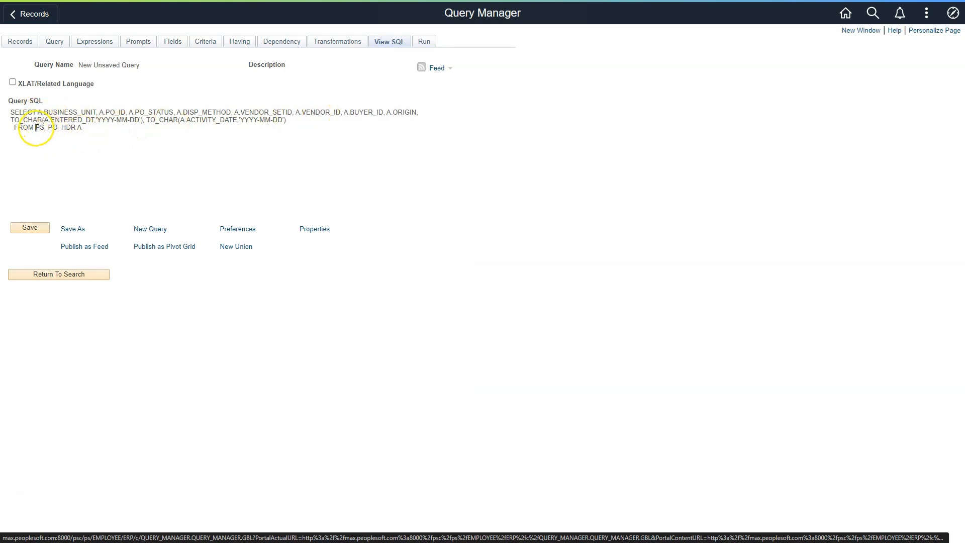
pyautogui.moveTo(36, 127); pyautogui.dragTo(77, 128)
pyautogui.click(424, 43)
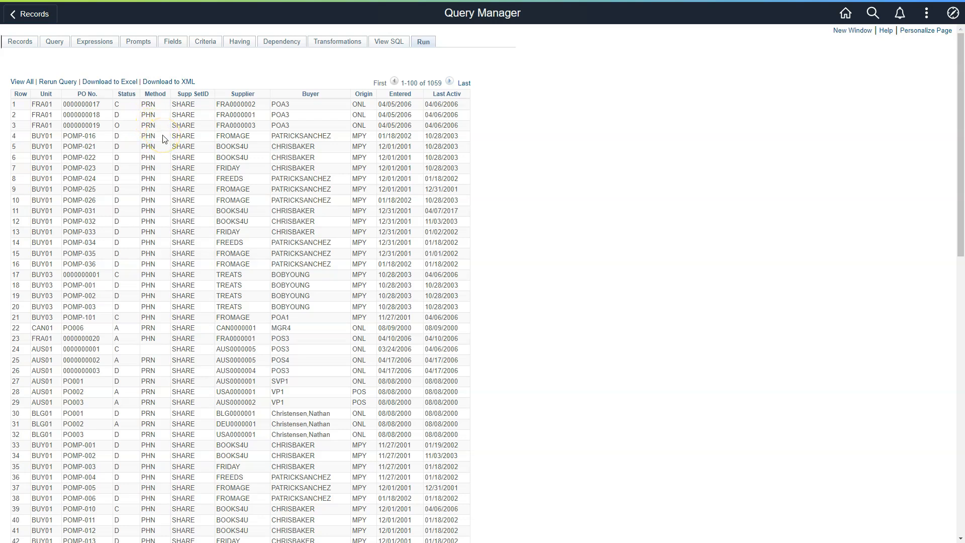
# Add a criterion that uses the field A.PO_STATUS - PO Status as its first expression.
pyautogui.click(207, 48)
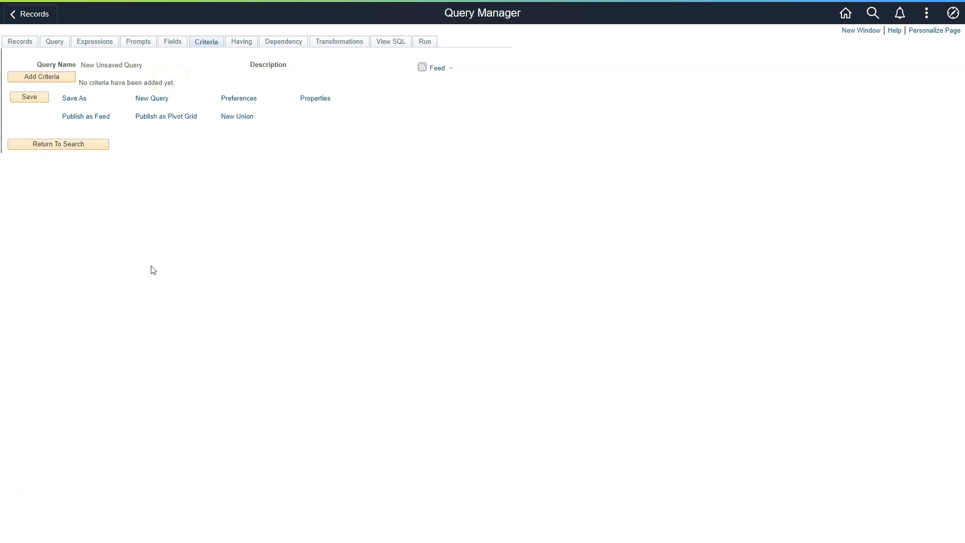
pyautogui.click(56, 78)
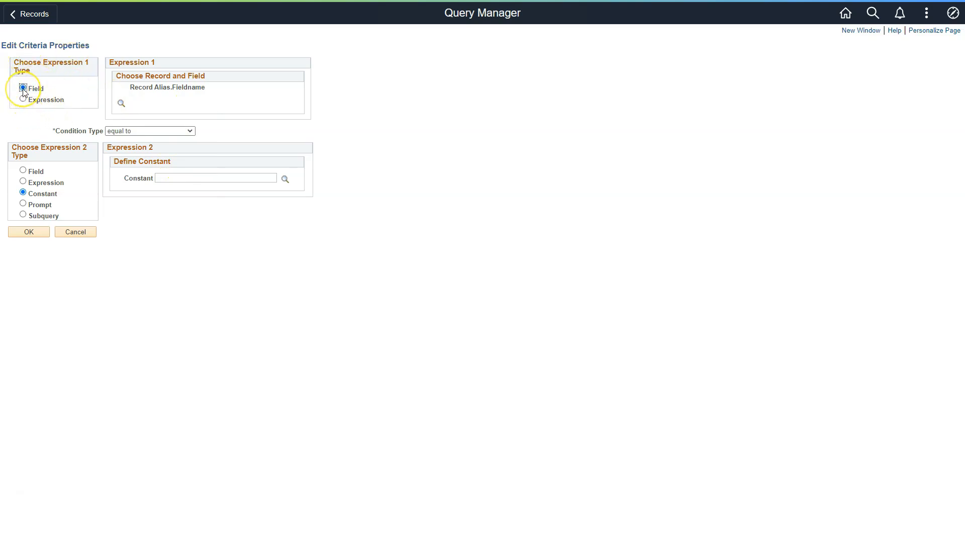
pyautogui.click(120, 104)
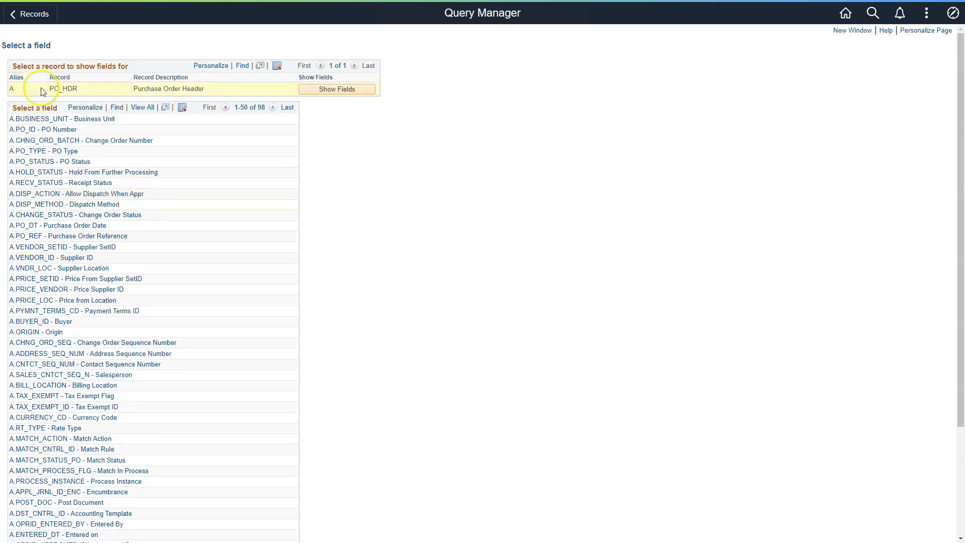
pyautogui.moveTo(48, 90); pyautogui.dragTo(79, 91)
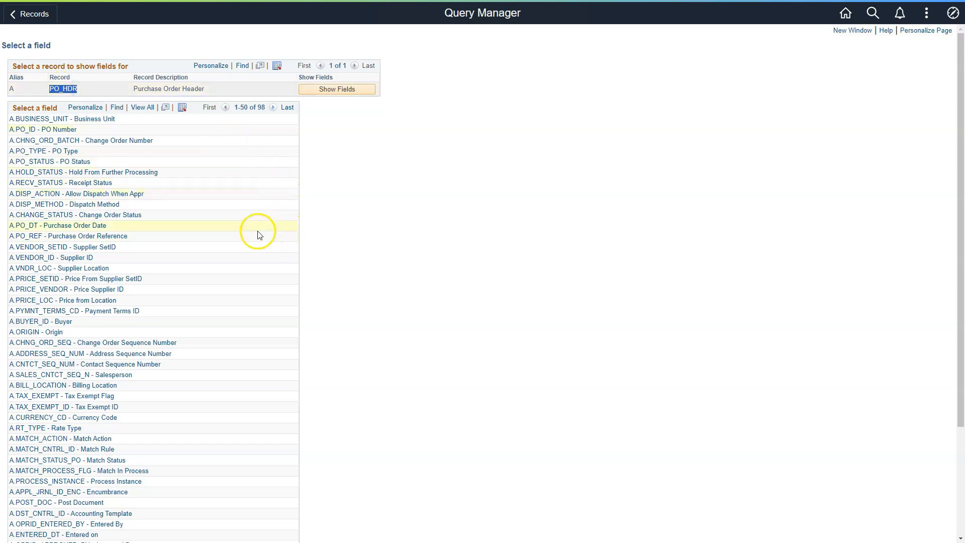
pyautogui.click(40, 164)
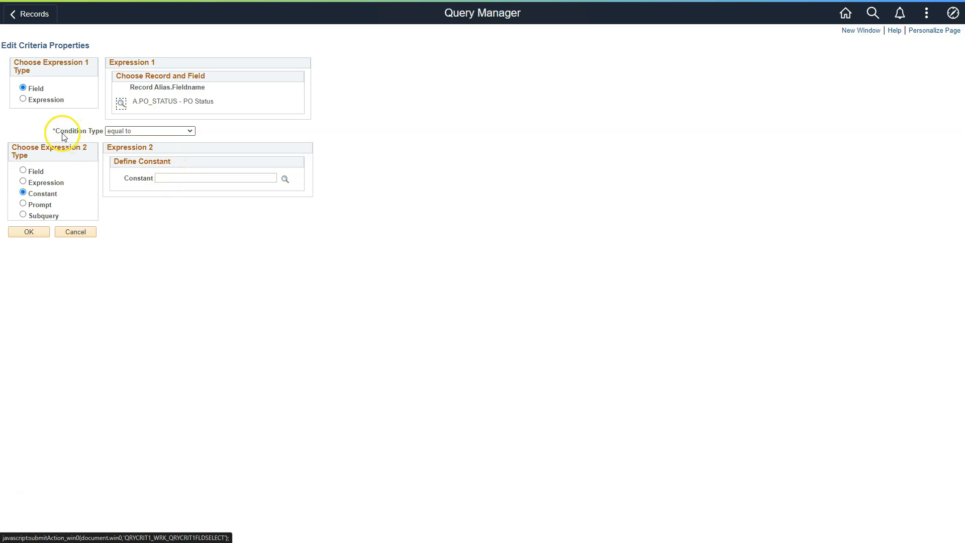
# Set the PO Status criterion's condition to equal to with the constant D, and accept the criterion.
pyautogui.click(168, 132)
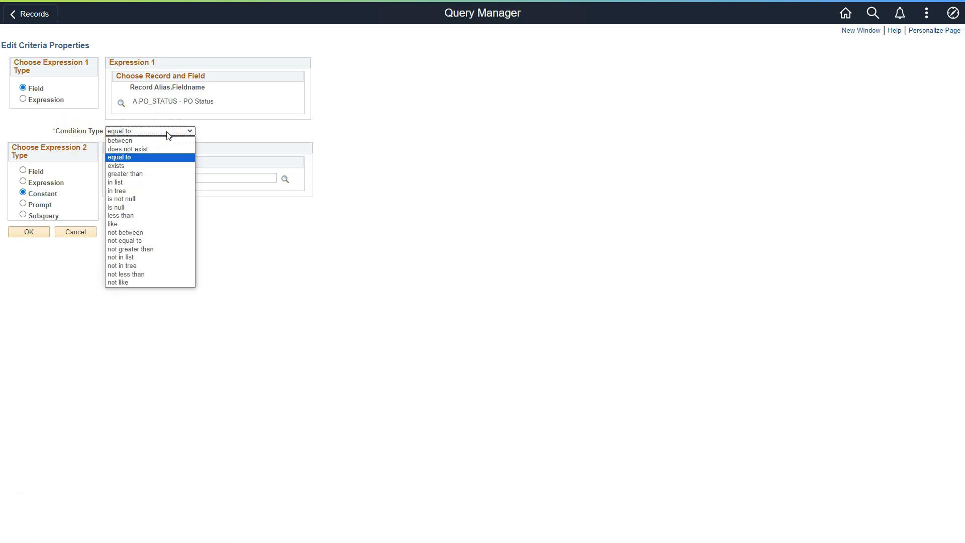
pyautogui.click(147, 158)
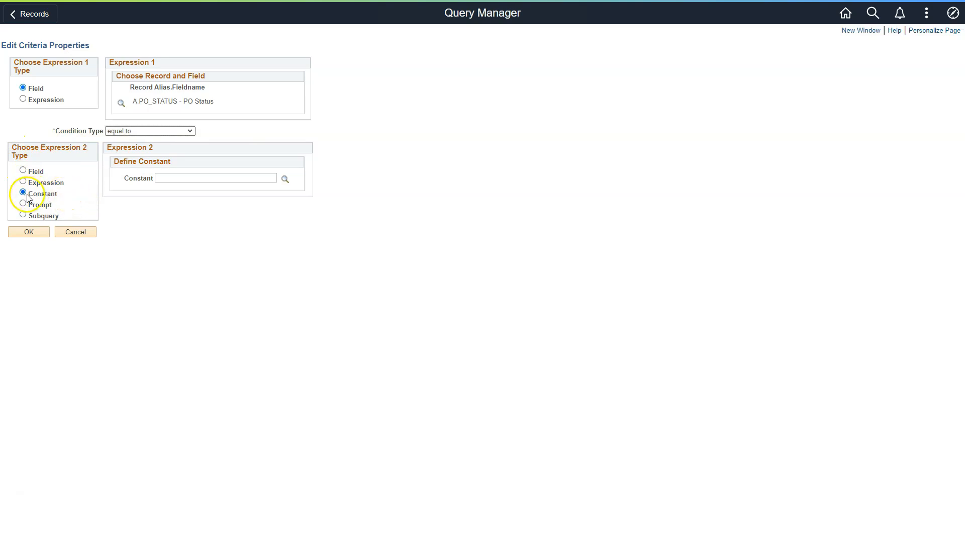
pyautogui.click(170, 178)
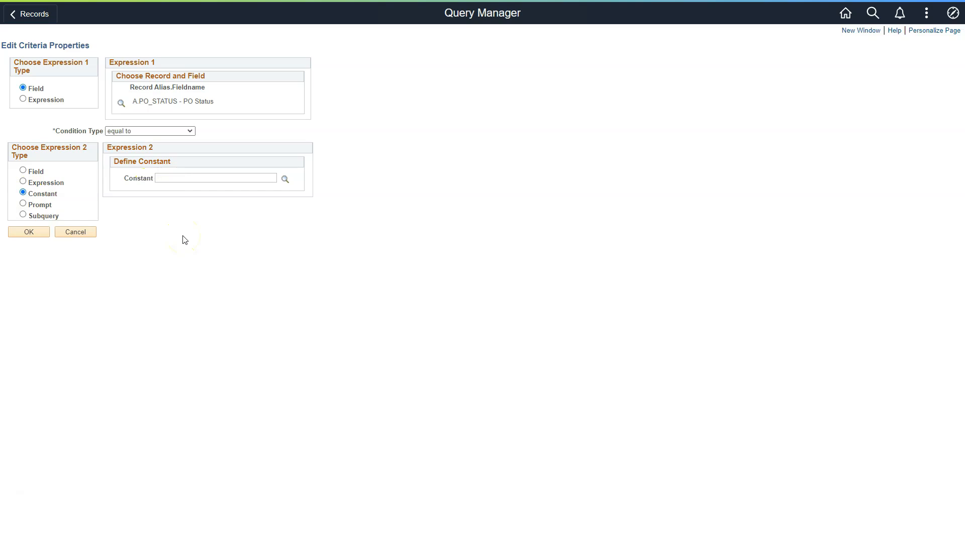
pyautogui.click(184, 213)
pyautogui.write('D')
pyautogui.click(30, 232)
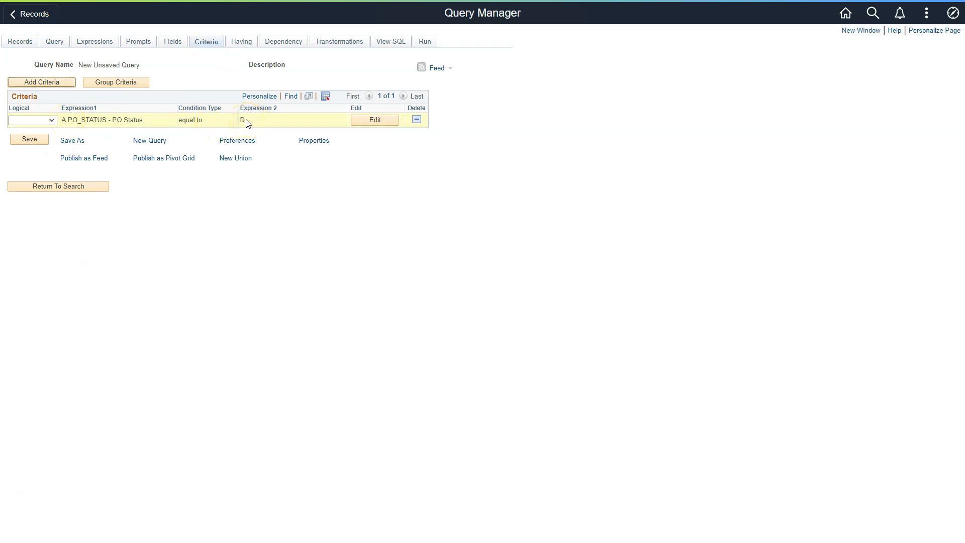
# Check the WHERE clause in the generated SQL and run the query filtered by PO status.
pyautogui.click(395, 42)
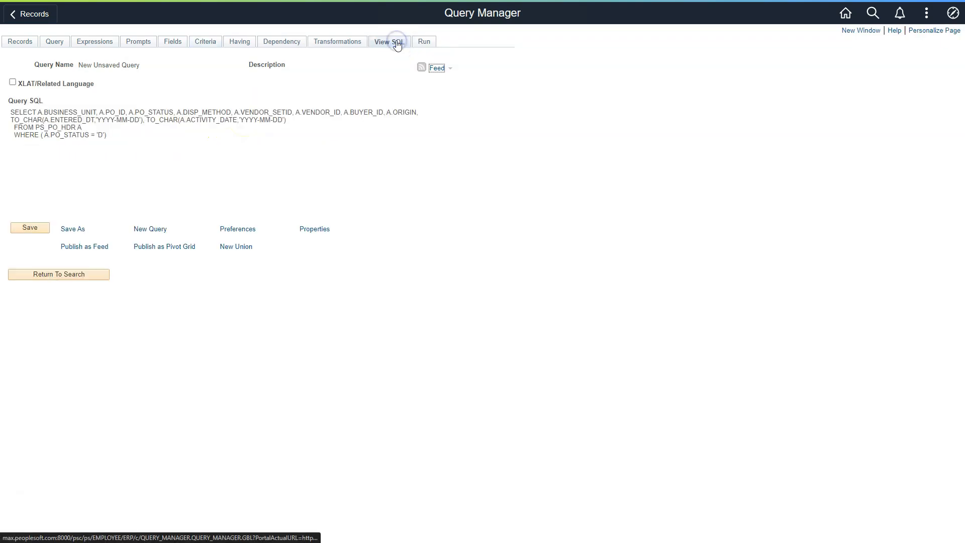
pyautogui.moveTo(14, 135); pyautogui.dragTo(115, 136)
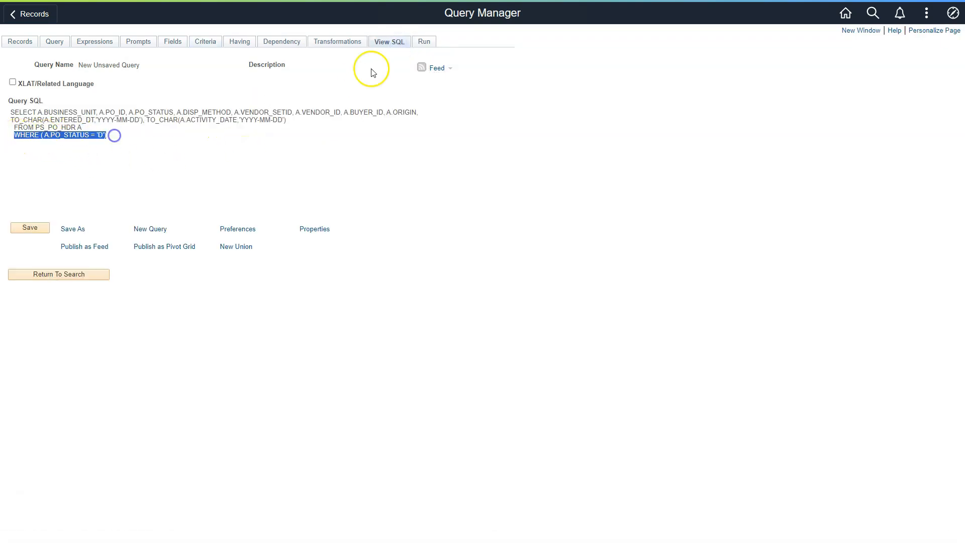
pyautogui.click(422, 45)
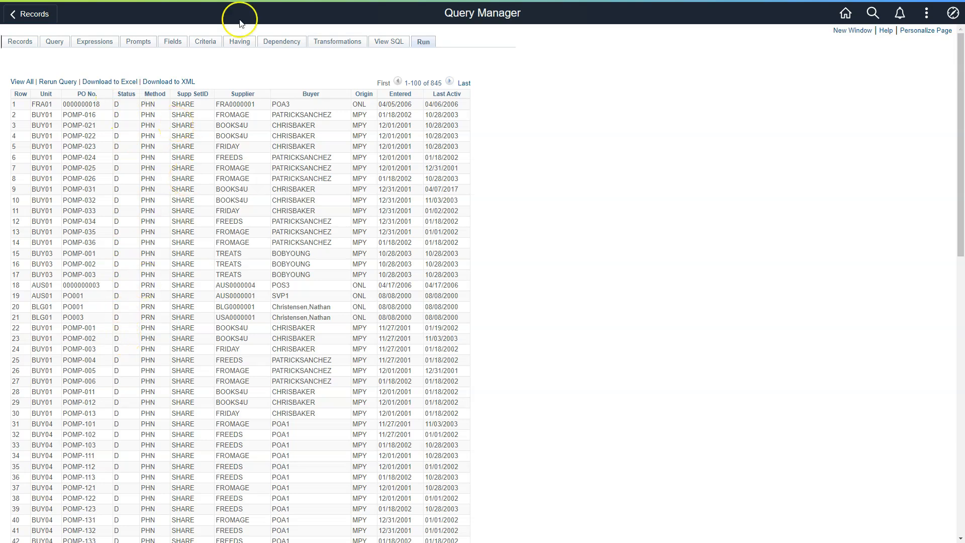
# Add a criterion with the field A.BUSINESS_UNIT - Business Unit equal to the constant US001, and check it in the generated SQL.
pyautogui.click(204, 44)
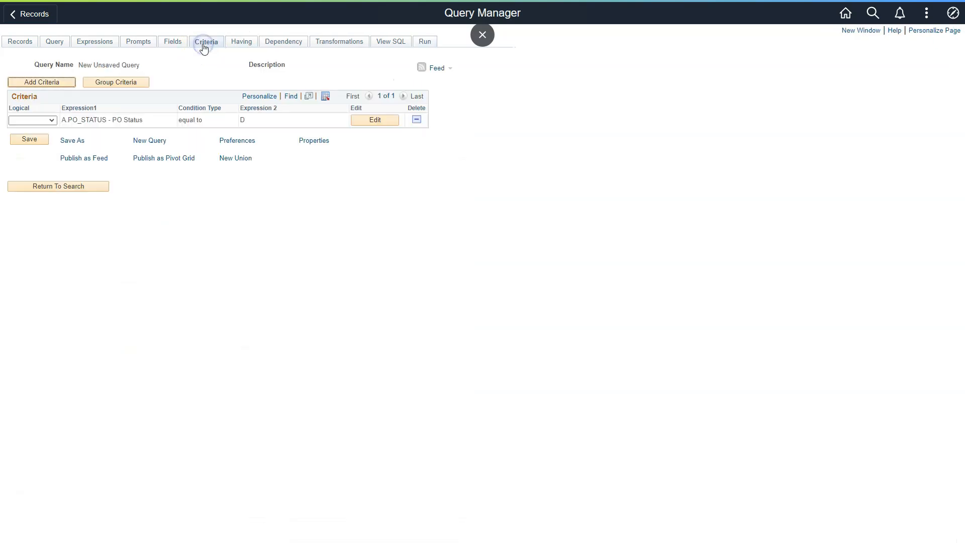
pyautogui.click(54, 85)
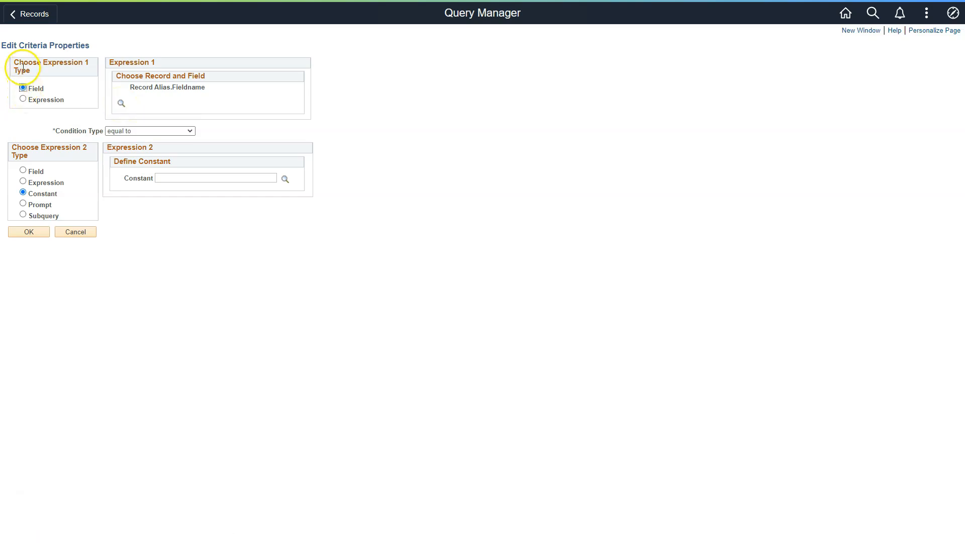
pyautogui.click(121, 104)
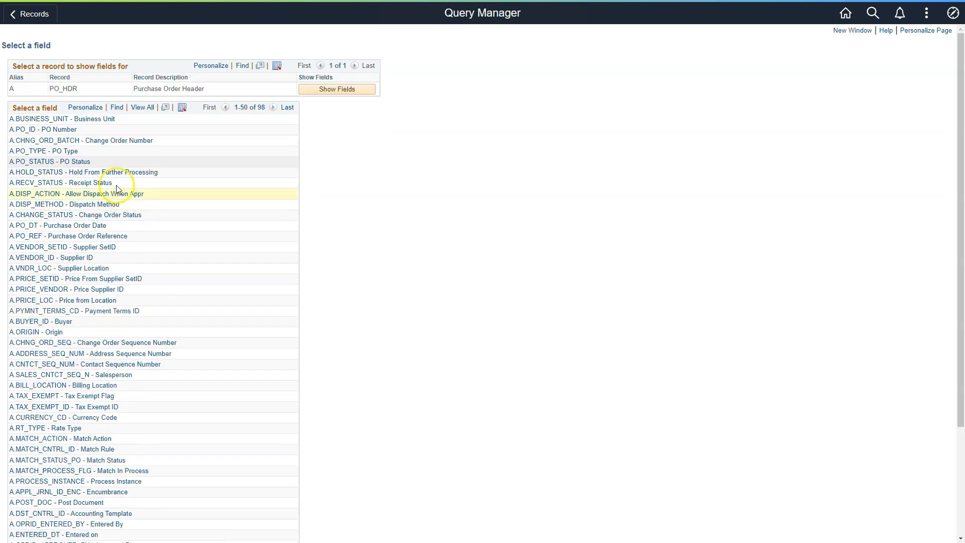
pyautogui.click(60, 120)
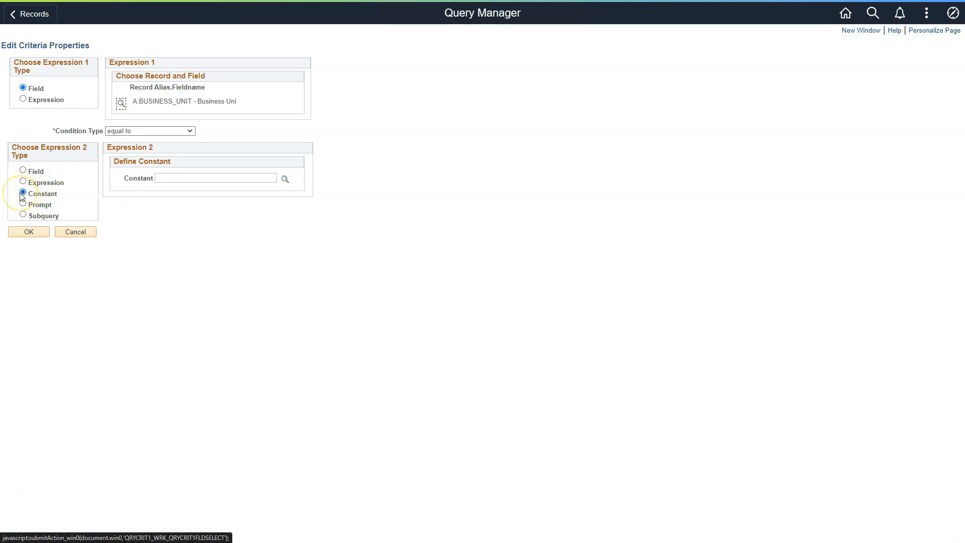
pyautogui.click(116, 132)
pyautogui.click(135, 132)
pyautogui.click(175, 182)
pyautogui.write('US001')
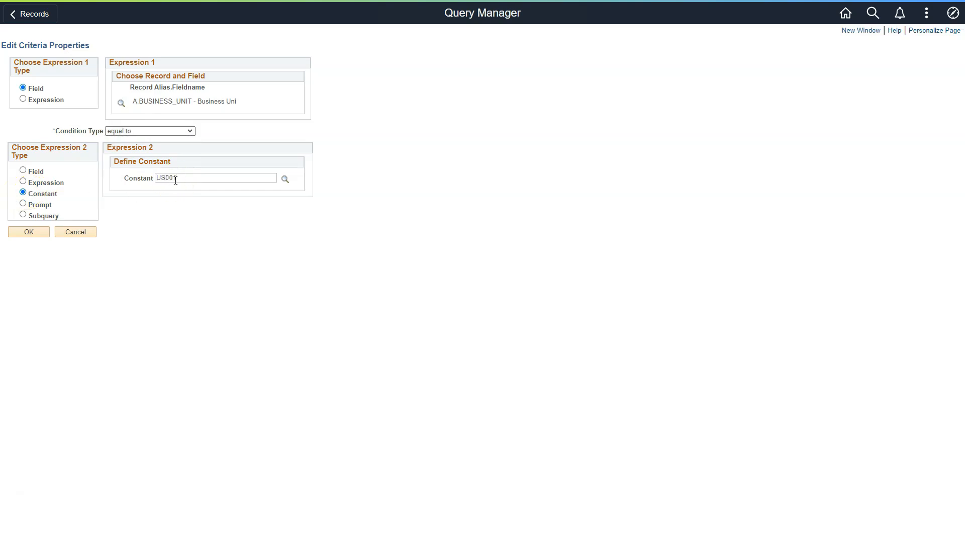
pyautogui.click(28, 233)
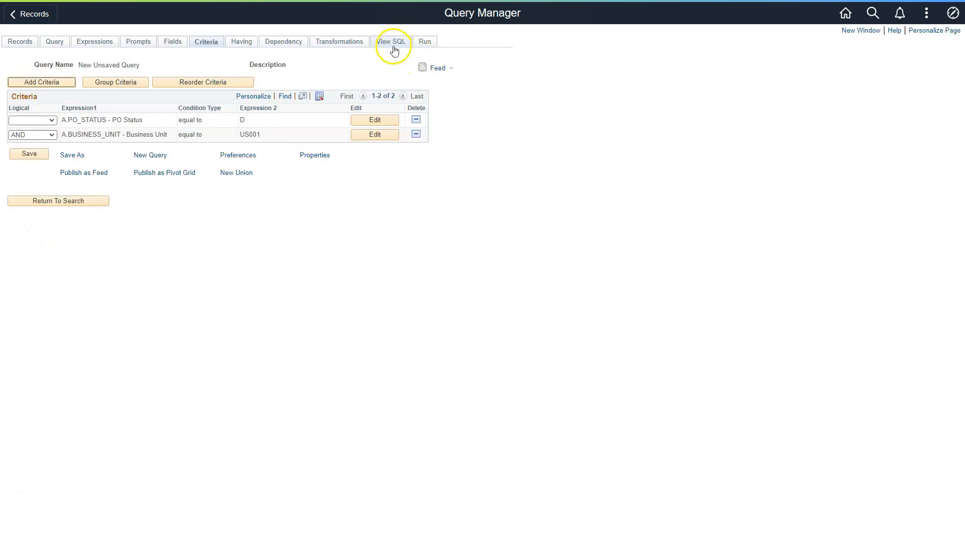
pyautogui.click(392, 45)
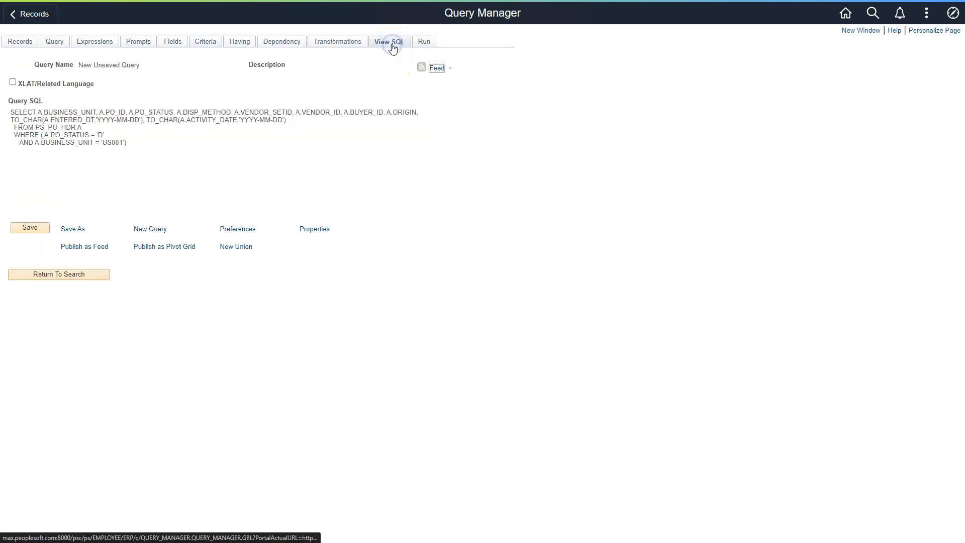
pyautogui.moveTo(40, 144); pyautogui.dragTo(130, 145)
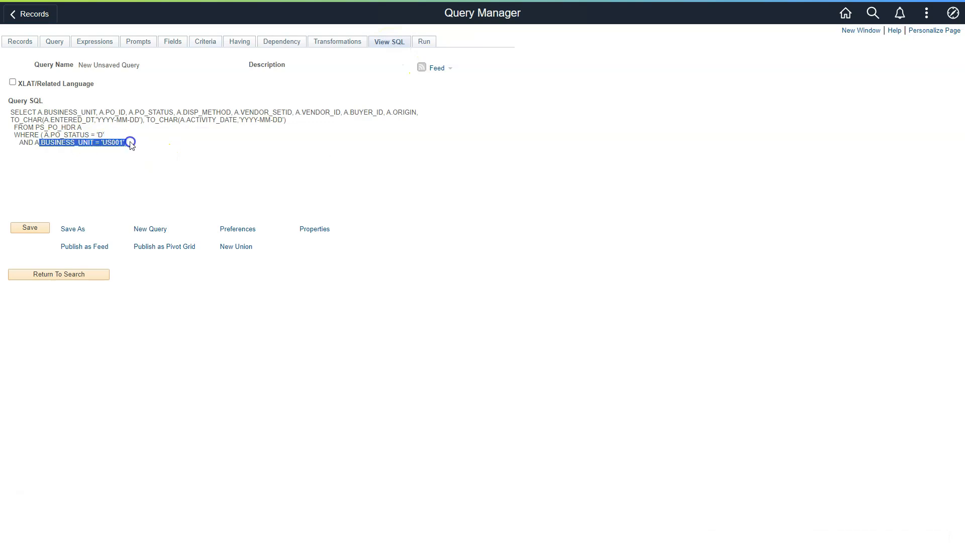
# Add a criterion with the field A.VENDOR_ID - Supplier ID equal to the constant SCM0000001.
pyautogui.click(206, 42)
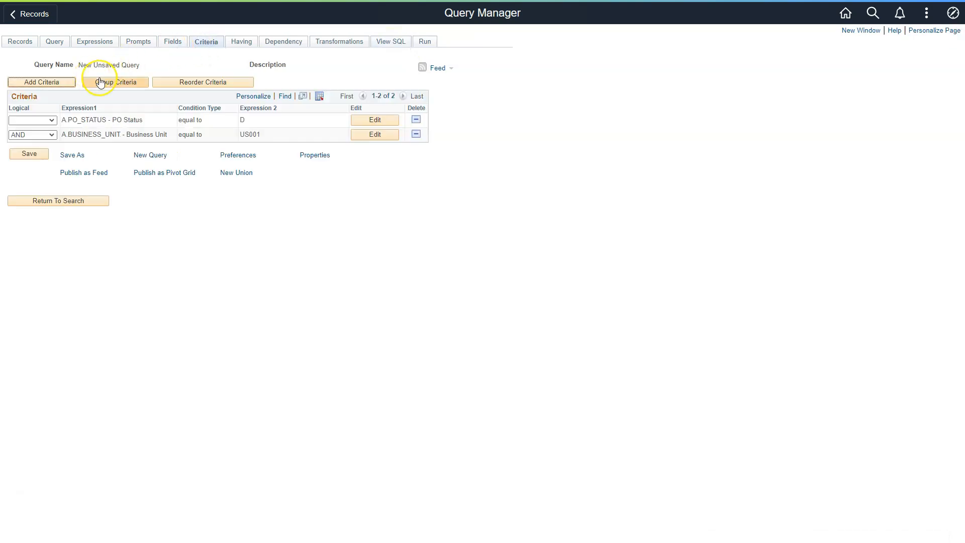
pyautogui.click(53, 85)
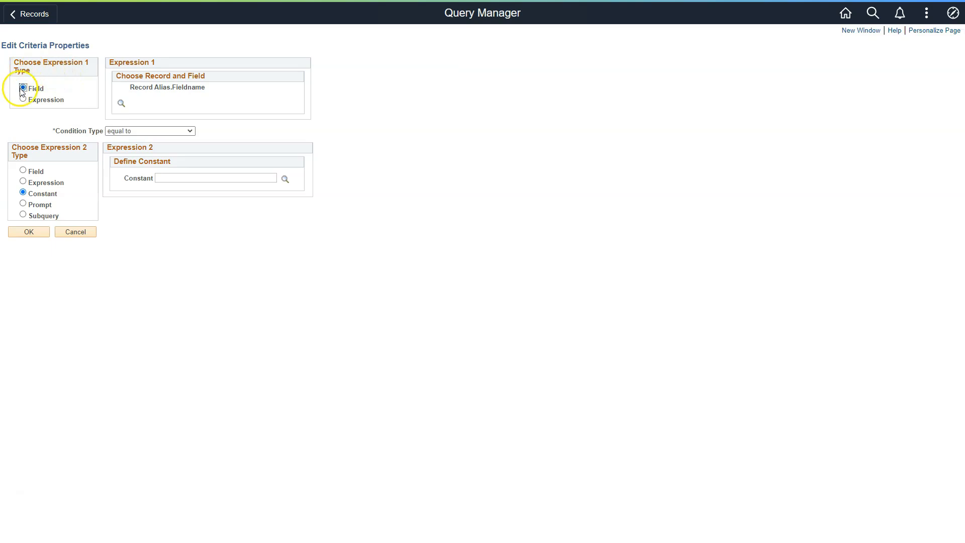
pyautogui.click(121, 104)
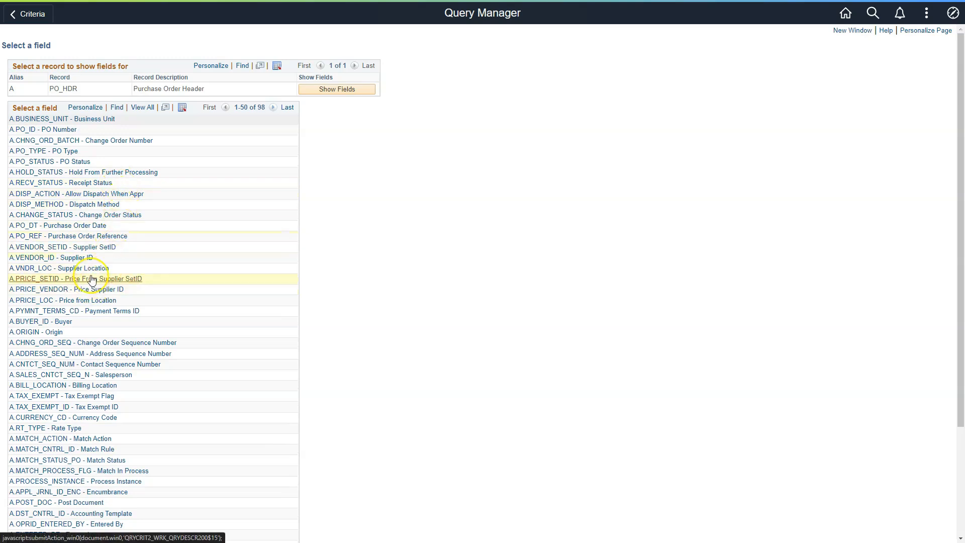
pyautogui.click(75, 258)
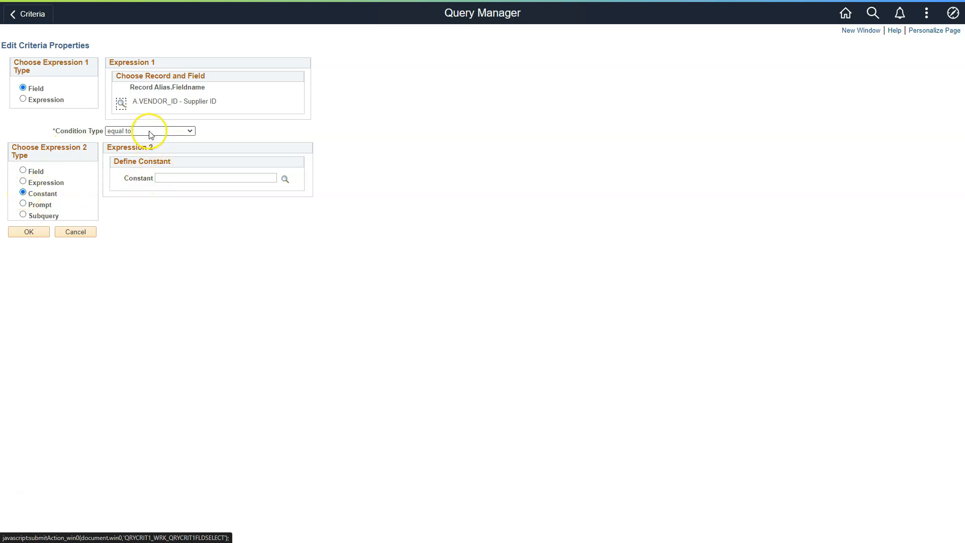
pyautogui.click(172, 180)
pyautogui.write('S')
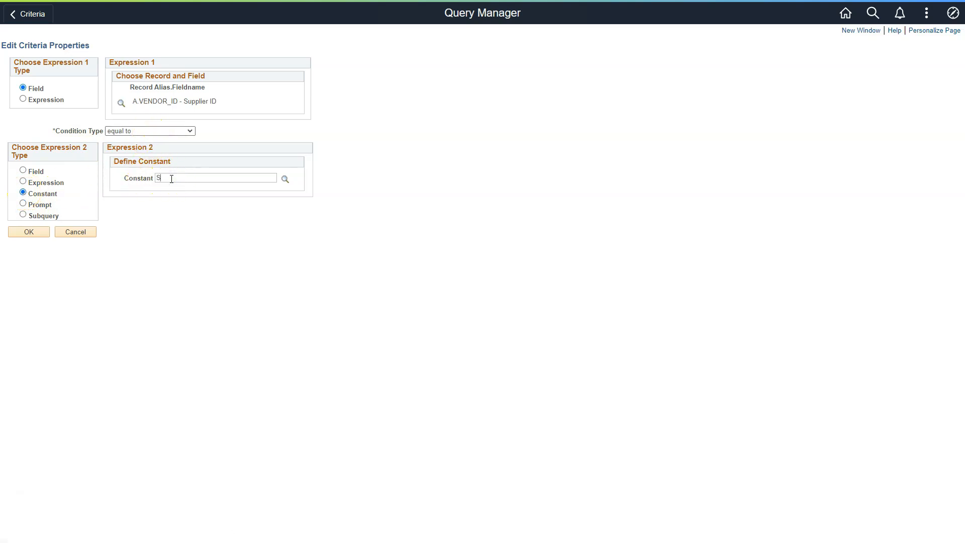
pyautogui.write('CM0000')
pyautogui.write('00001')
pyautogui.click(29, 232)
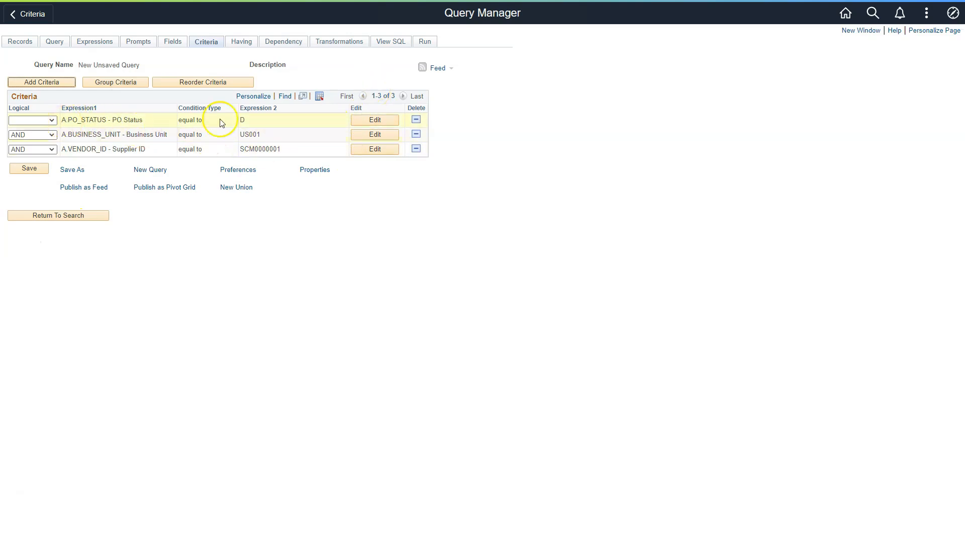
# Check all three conditions in the generated SQL and run the query to inspect the filtered rows.
pyautogui.click(390, 41)
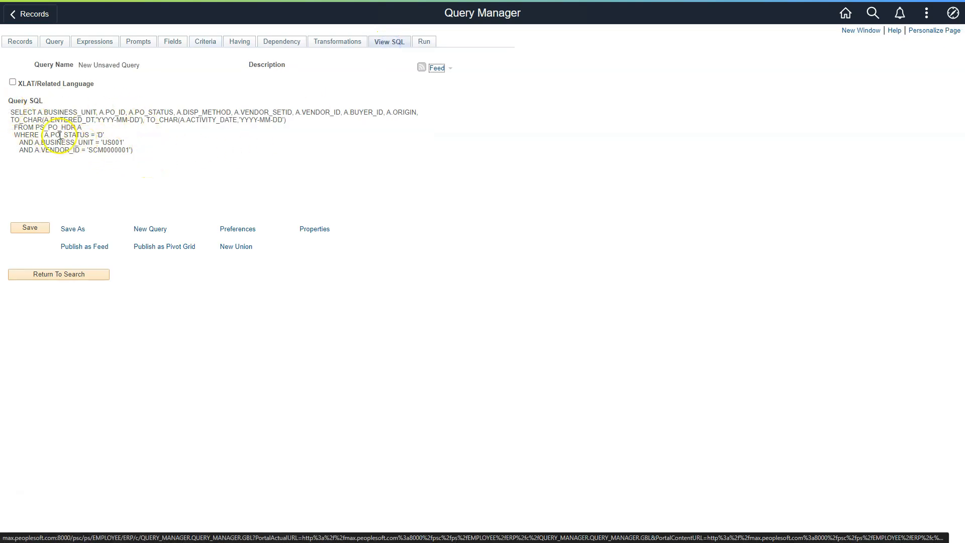
pyautogui.click(424, 43)
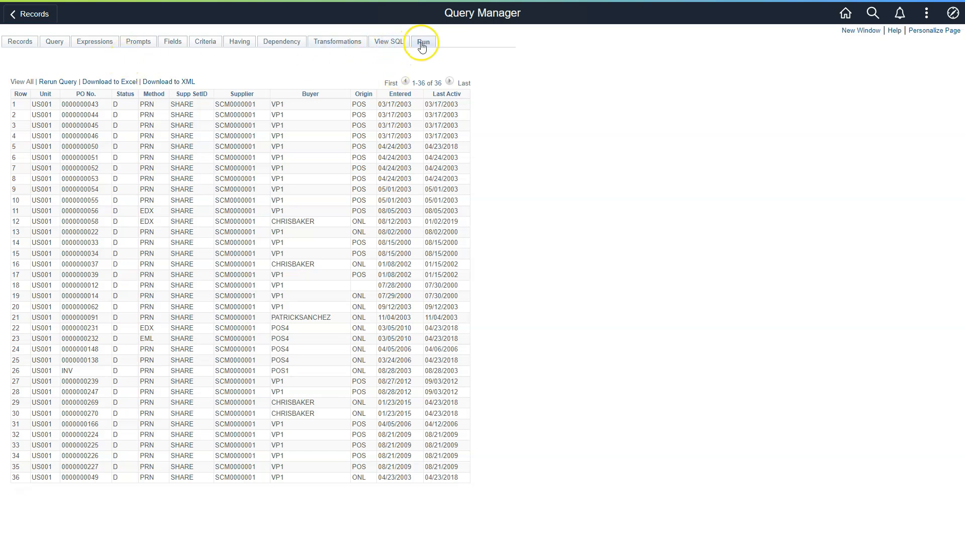
pyautogui.click(382, 43)
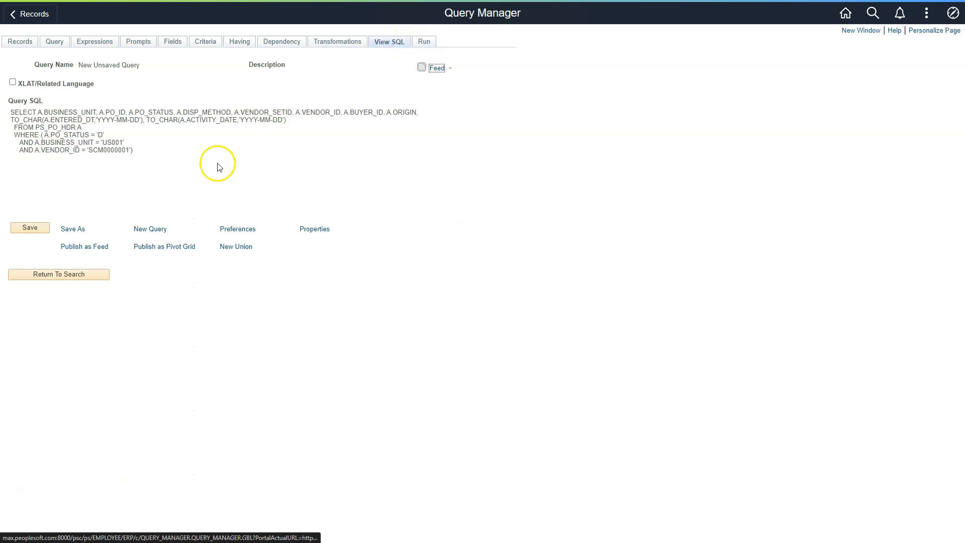
# Start saving the query with the name SCM_DISPATCHED_PO_SCM01, the description "SCM dispatched POs" and the folder TUTORIAL.
pyautogui.click(35, 229)
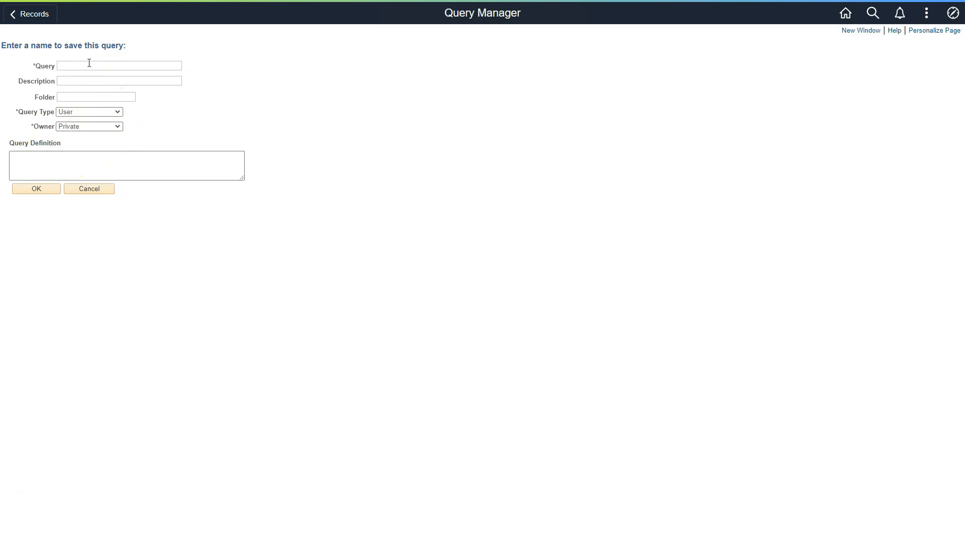
pyautogui.write('SCM_DISPATCHED_PO_SCM01')
pyautogui.click(84, 81)
pyautogui.write('SCM dispatched POs')
pyautogui.hotkey('ctrl', 'a')
pyautogui.hotkey('ctrl', 'c')
pyautogui.click(100, 95)
pyautogui.write('TUTORIAL')
# Fill in the query definition as "SCM dispatched POs for BU US001 and Supplier SCM0000001", reusing the copied description.
pyautogui.click(82, 163)
pyautogui.hotkey('ctrl', 'v')
pyautogui.write('for ')
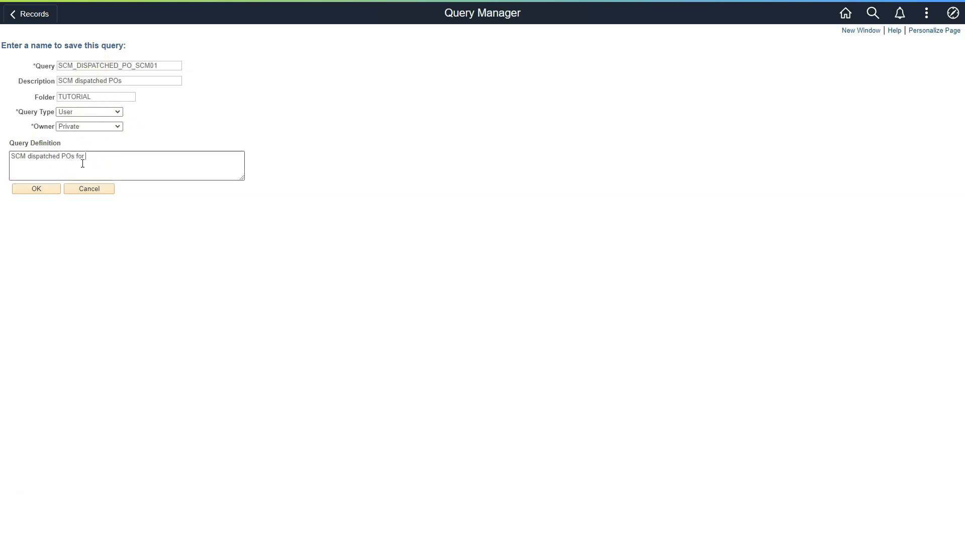
pyautogui.write('BU US001 and Supplier SCM0000001')
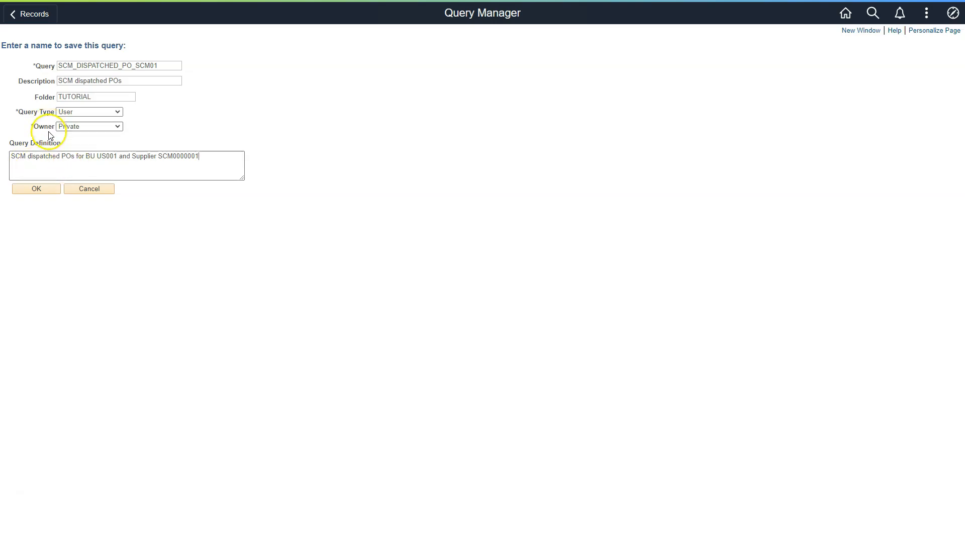
# Keep the query type User, set the owner to Public, and save the query.
pyautogui.click(117, 113)
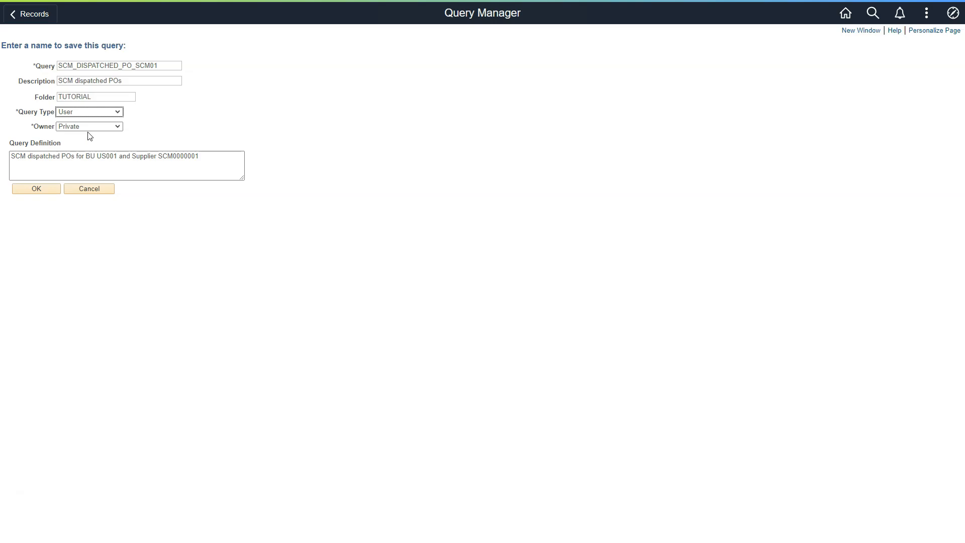
pyautogui.click(100, 132)
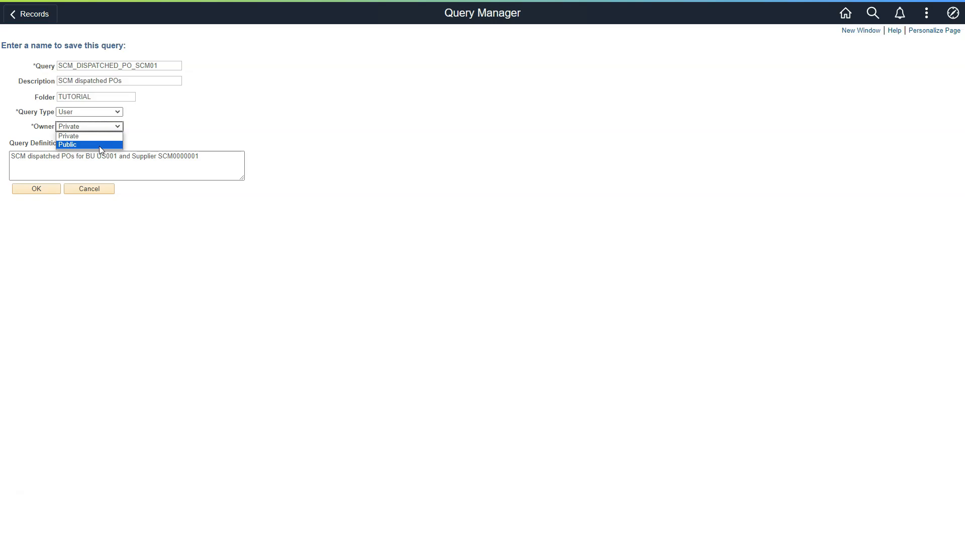
pyautogui.click(99, 145)
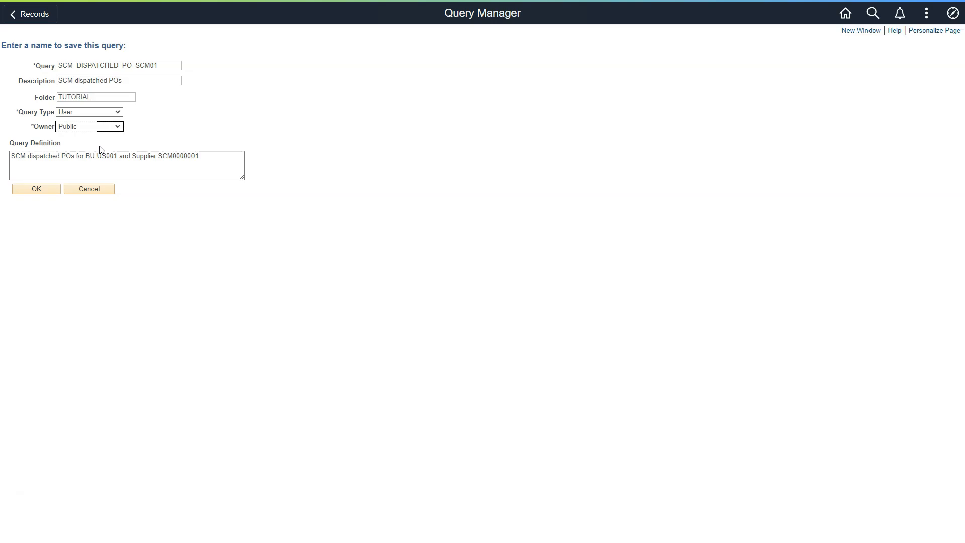
pyautogui.click(80, 66)
pyautogui.click(48, 191)
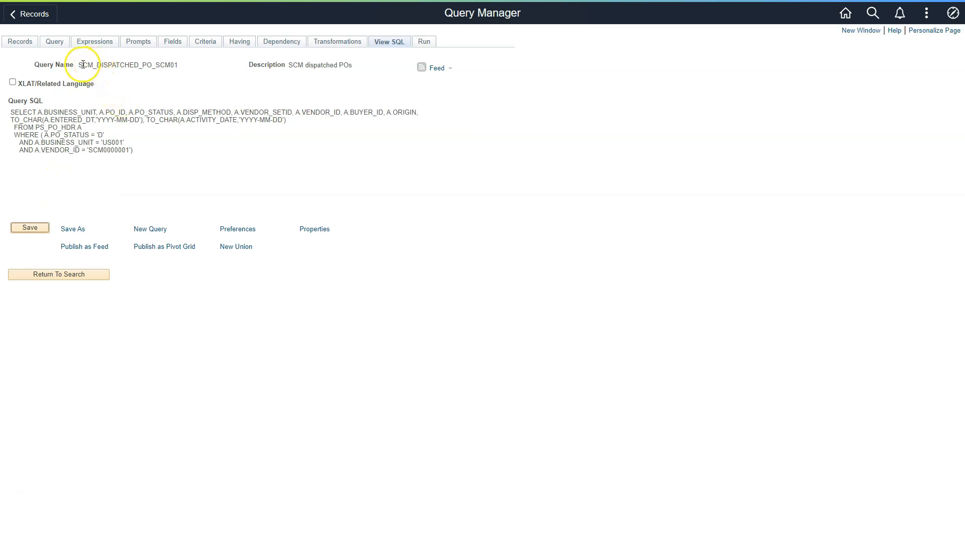
# Run the saved query and download its results as the Excel worksheet SCM_DISPATCHED_PO_SCM01_4846.xlsx.
pyautogui.moveTo(80, 64); pyautogui.dragTo(134, 65)
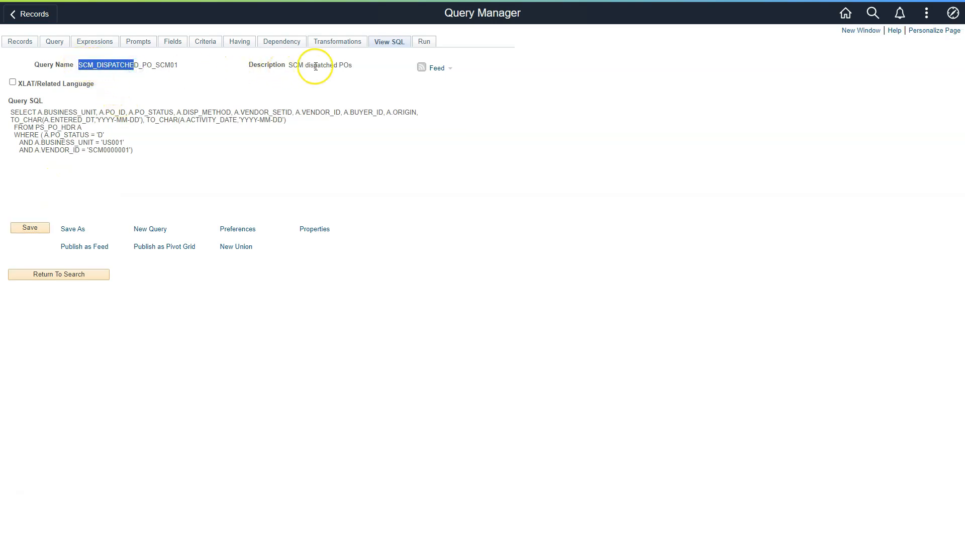
pyautogui.click(305, 82)
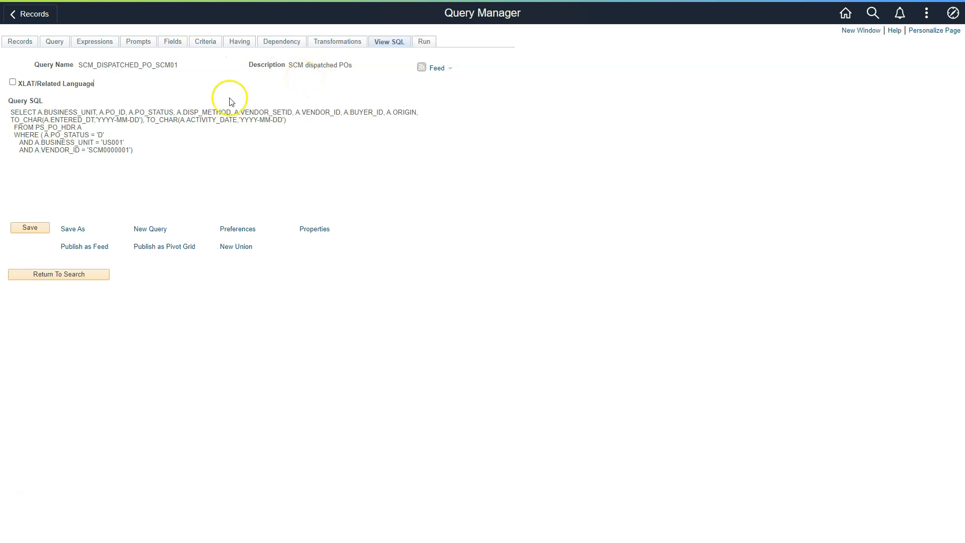
pyautogui.click(426, 44)
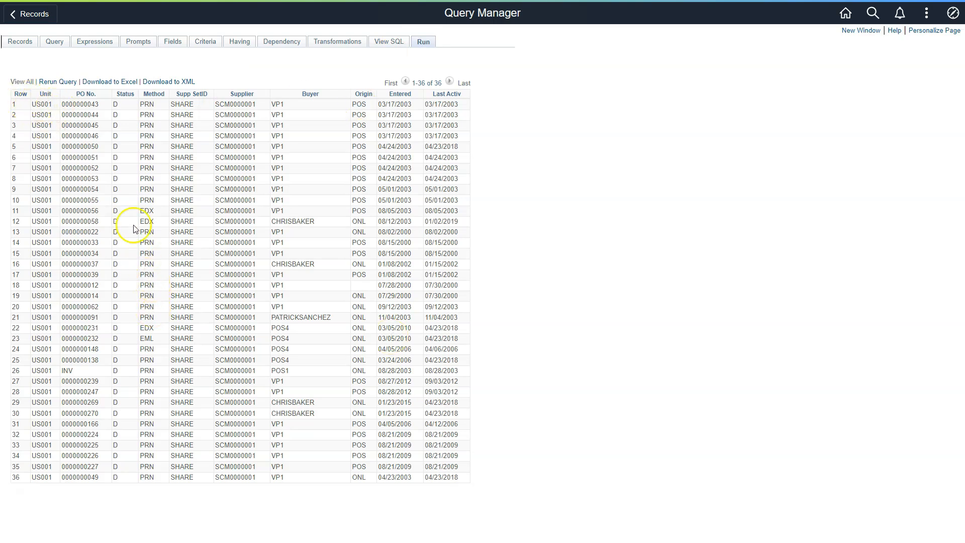
pyautogui.click(116, 85)
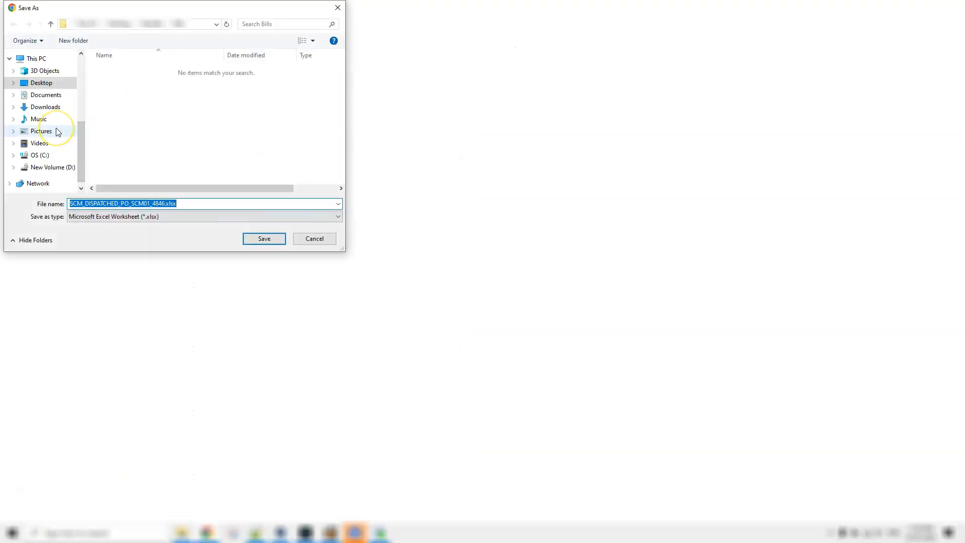
pyautogui.scroll(2, 56, 127)
pyautogui.click(50, 139)
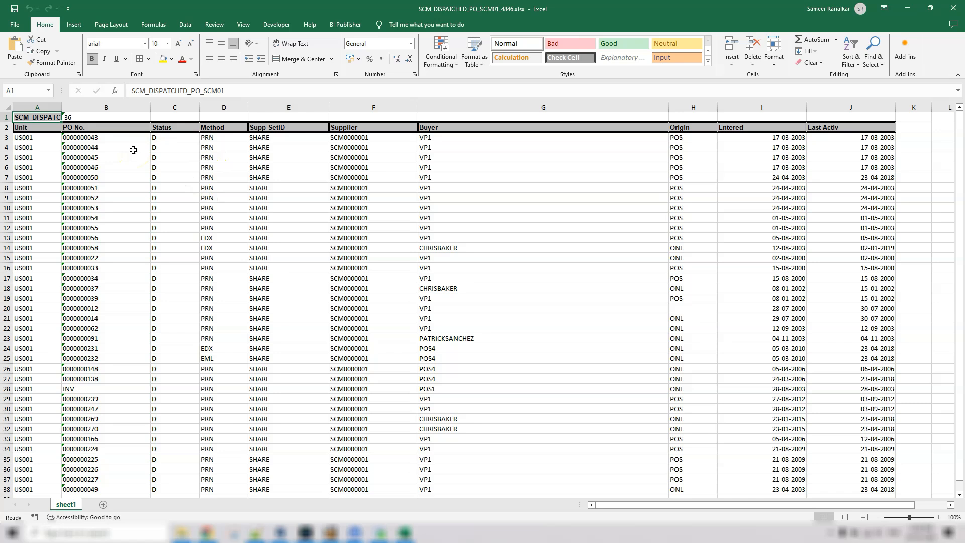
# Examine the query name, row count and data rows in the exported Excel worksheet.
pyautogui.click(36, 176)
pyautogui.click(33, 117)
pyautogui.click(90, 119)
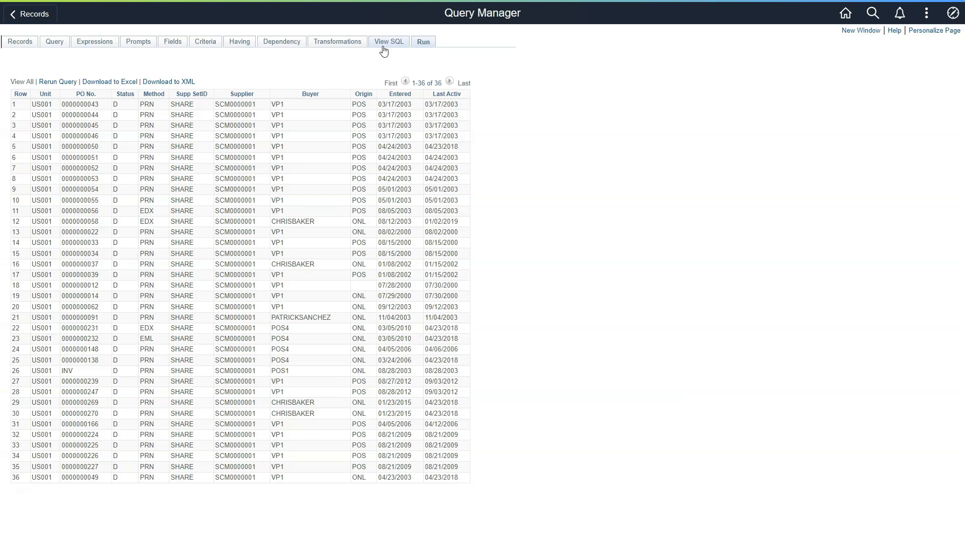
# Back in Query Manager, copy the saved query's name and return to the query search page.
pyautogui.click(381, 46)
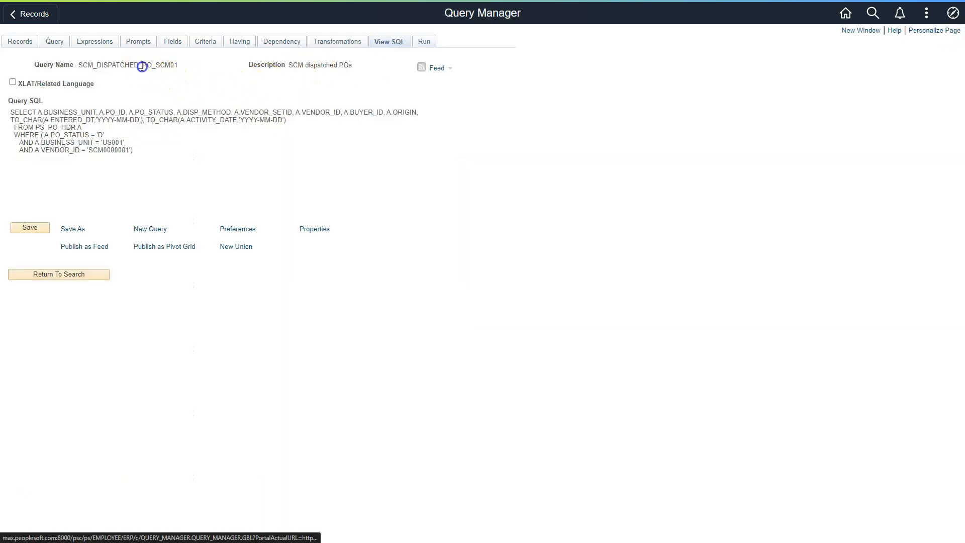
pyautogui.doubleClick(142, 66)
pyautogui.rightClick(142, 67)
pyautogui.click(152, 78)
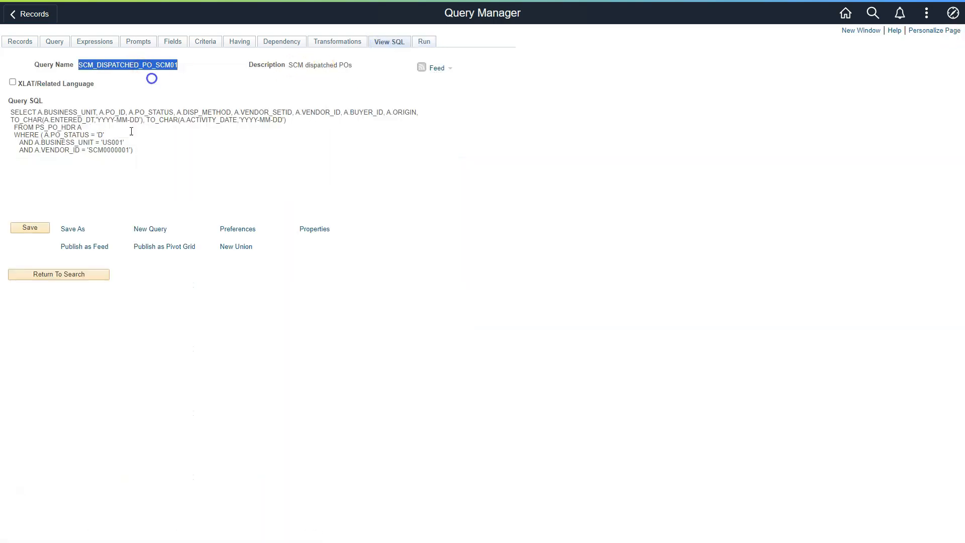
pyautogui.click(75, 276)
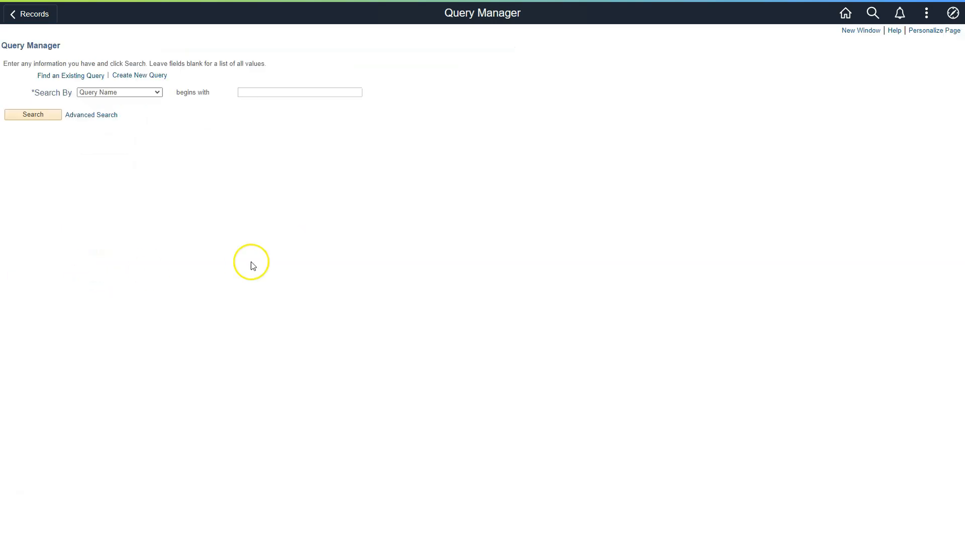
# Open Query Viewer and search by query name for SCM_DISPATCHED_PO_SCM01.
pyautogui.click(951, 14)
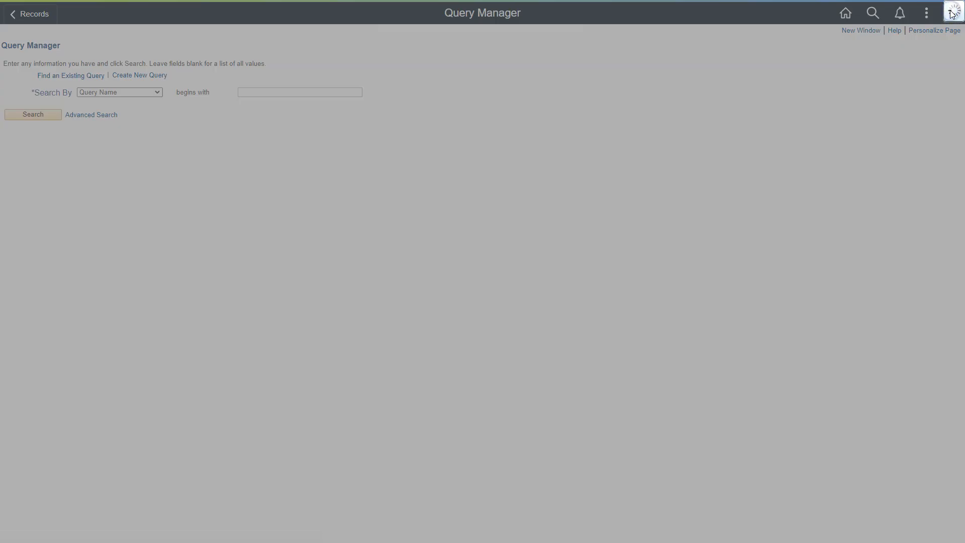
pyautogui.click(943, 200)
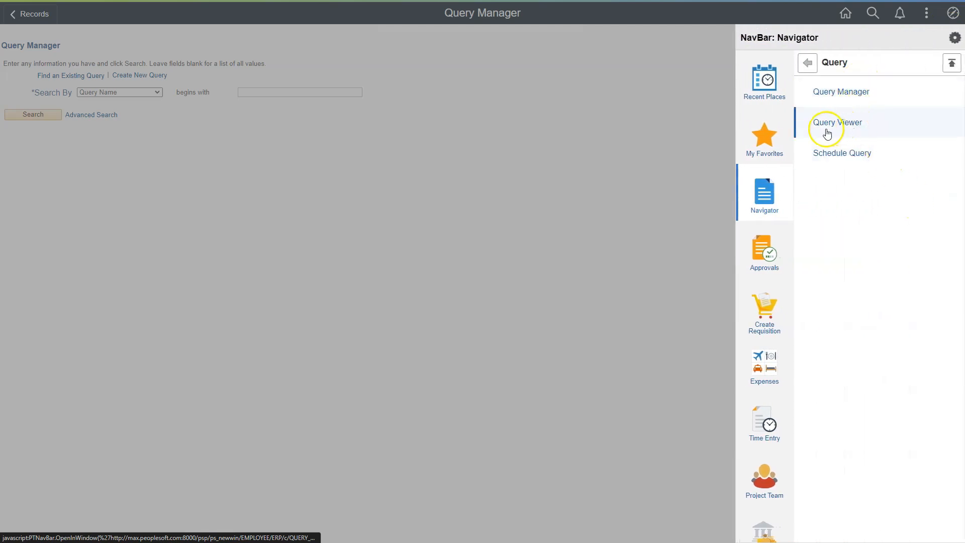
pyautogui.click(874, 133)
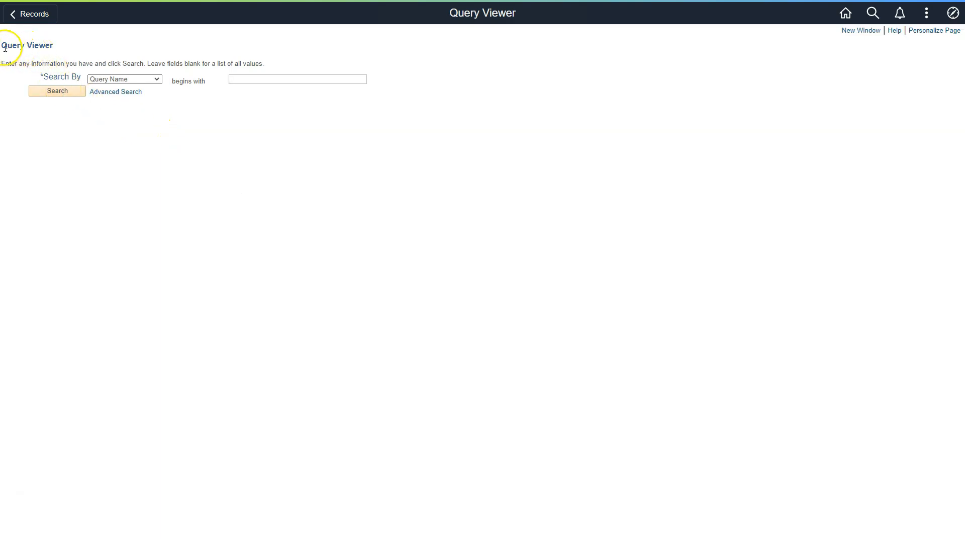
pyautogui.click(266, 82)
pyautogui.hotkey('ctrl', 'v')
pyautogui.click(61, 91)
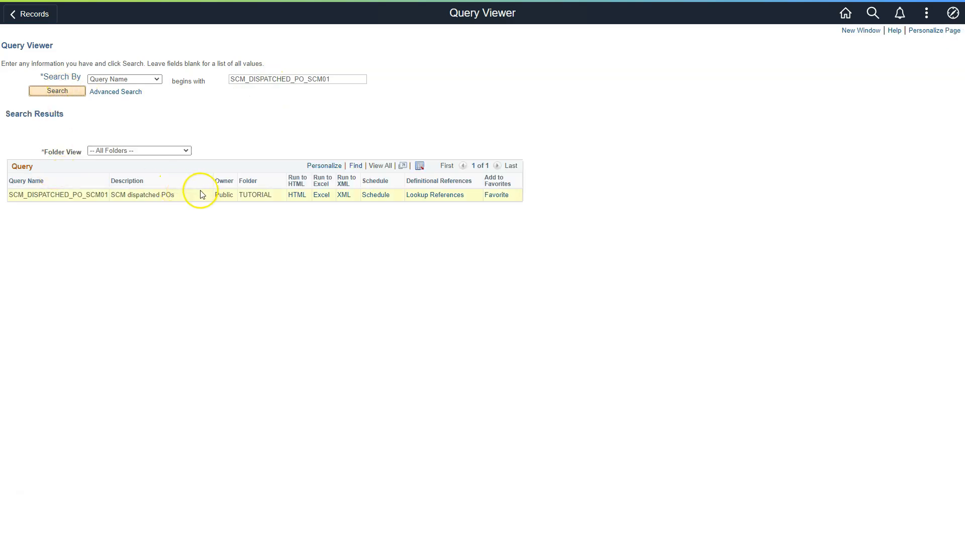
# Check the owner of the SCM dispatched POs query in the search results and run the query to HTML.
pyautogui.doubleClick(222, 194)
pyautogui.click(225, 245)
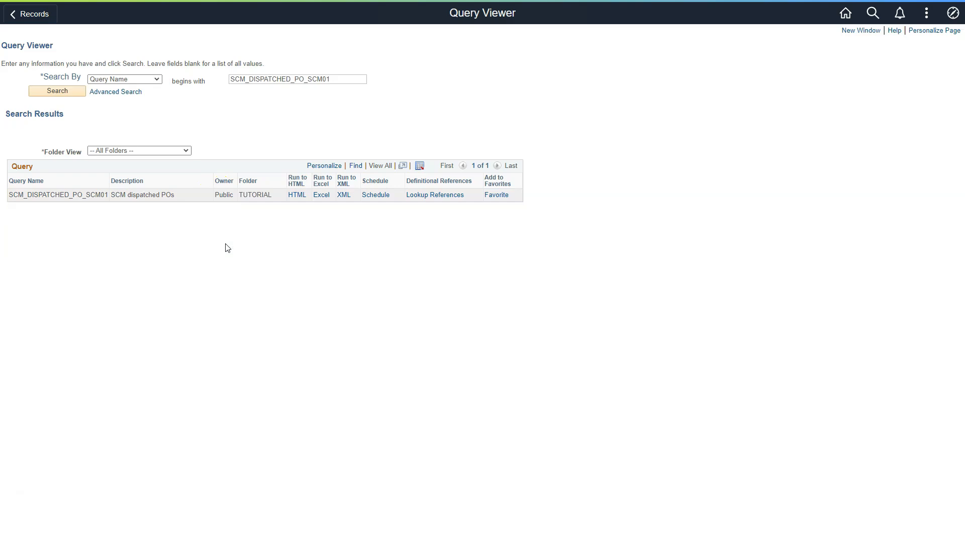
pyautogui.click(297, 195)
# Return to Query Manager and search by query name for SCM_DISPATCHED_PO_SCM01.
pyautogui.doubleClick(294, 80)
pyautogui.click(952, 14)
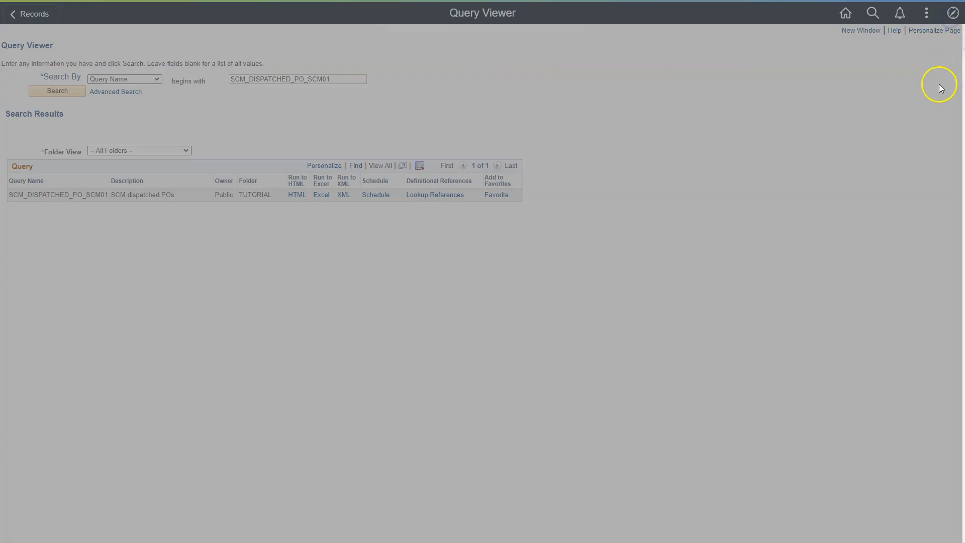
pyautogui.click(937, 175)
pyautogui.click(887, 95)
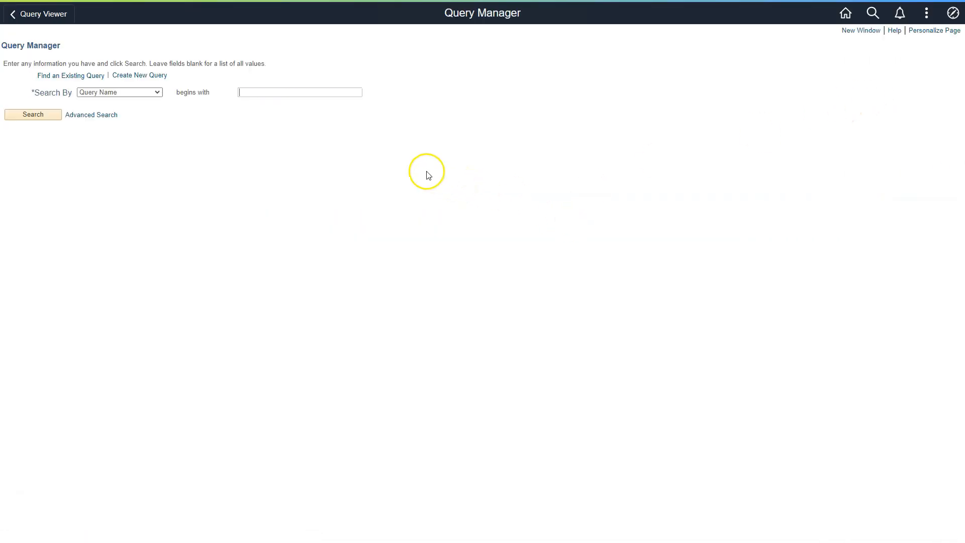
pyautogui.hotkey('ctrl', 'v')
pyautogui.click(33, 115)
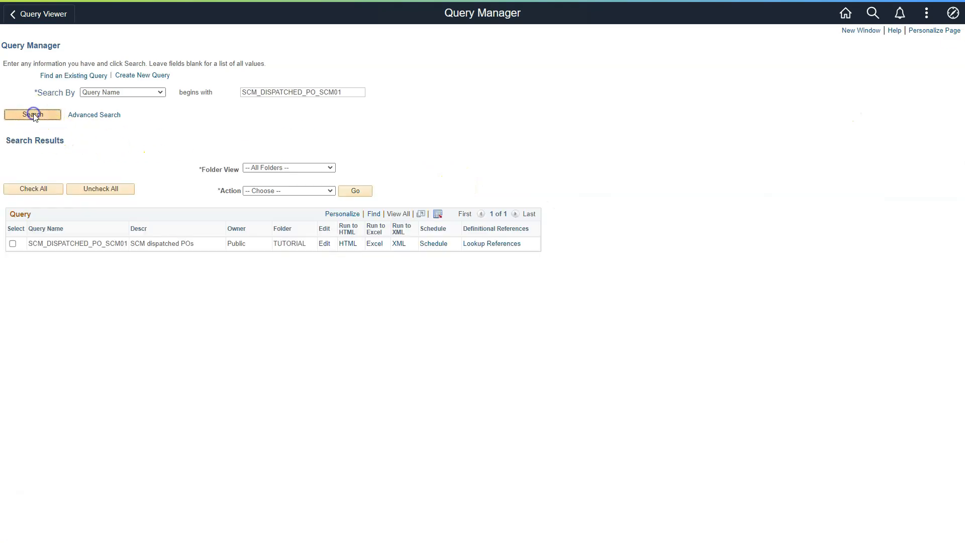